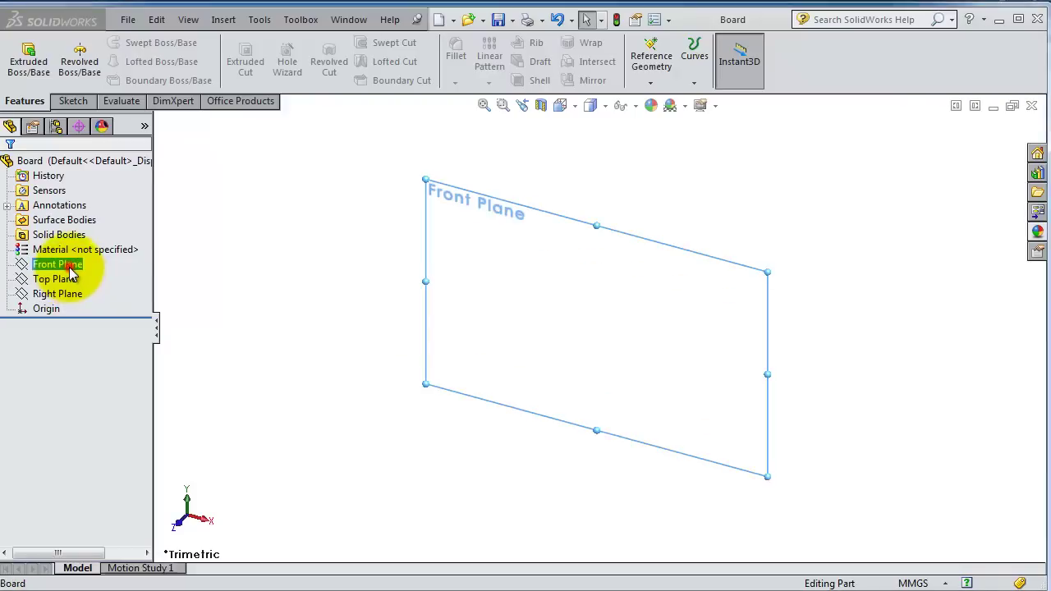
Step: Start a sketch on the Front Plane and draw a horizontal line from the origin
left_click(66, 264)
left_click(80, 244)
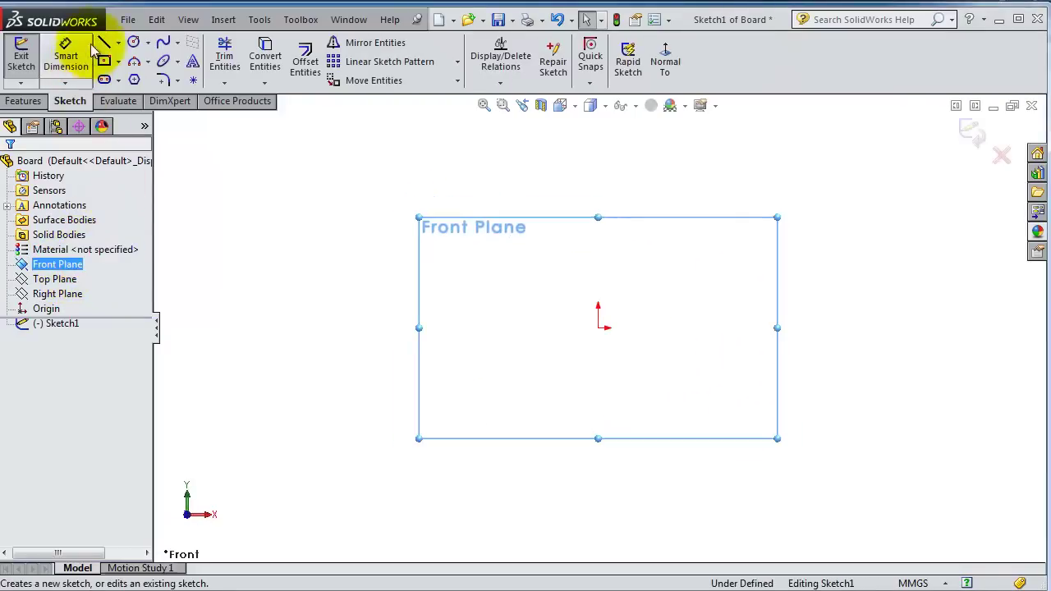
left_click(104, 43)
left_click(598, 328)
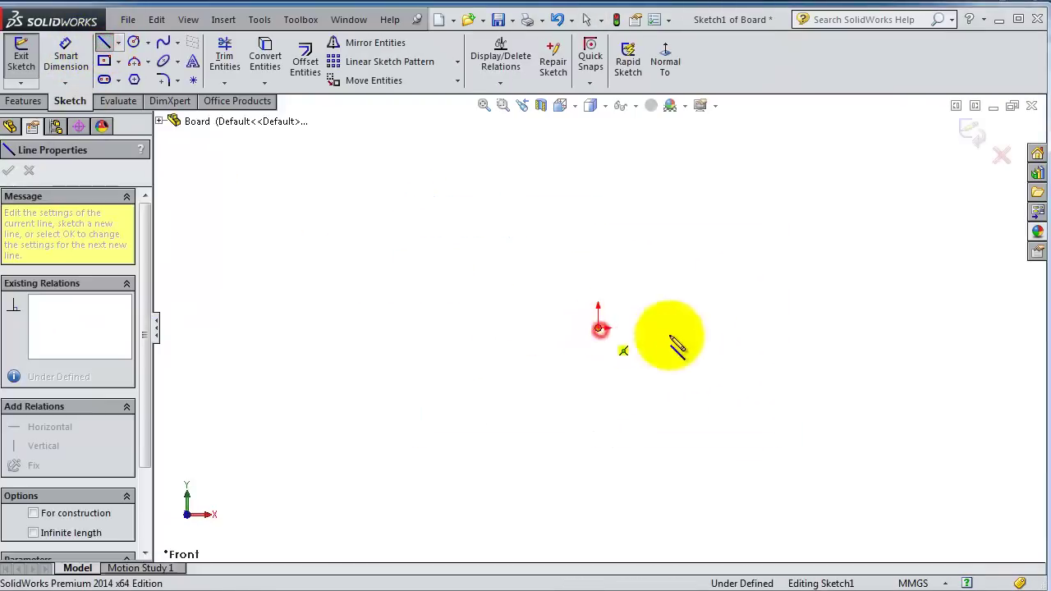
left_click(788, 328)
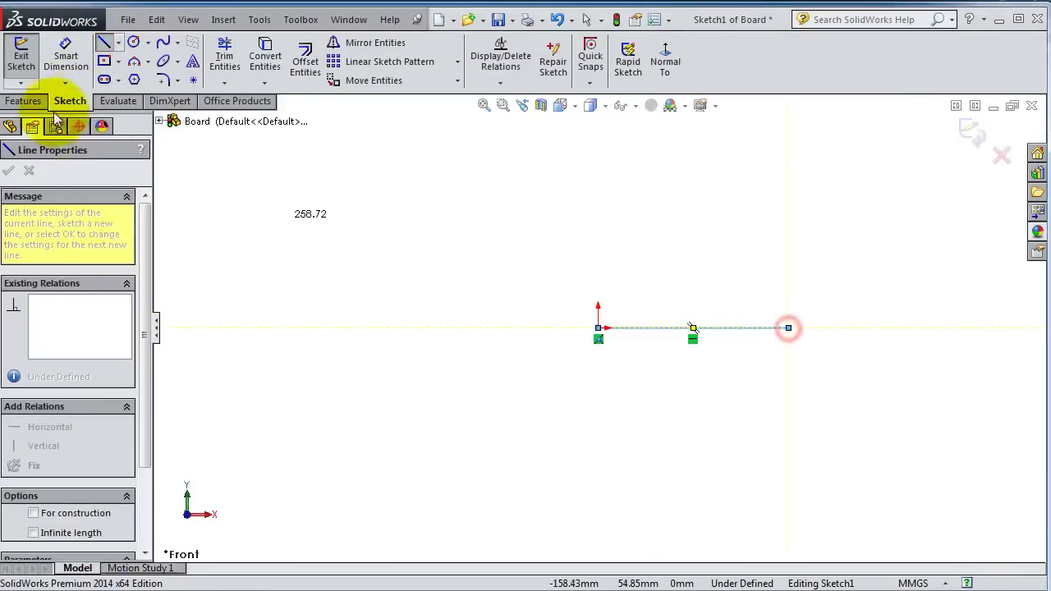
key("Escape")
key("Escape")
Step: Dimension the horizontal line to 260 mm
left_click(690, 328)
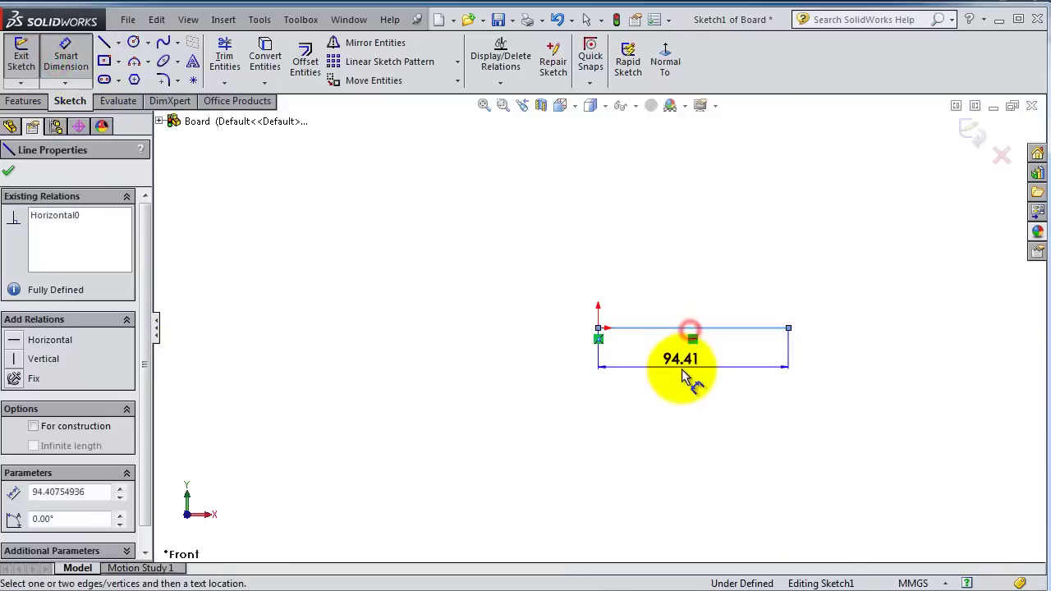
left_click(681, 373)
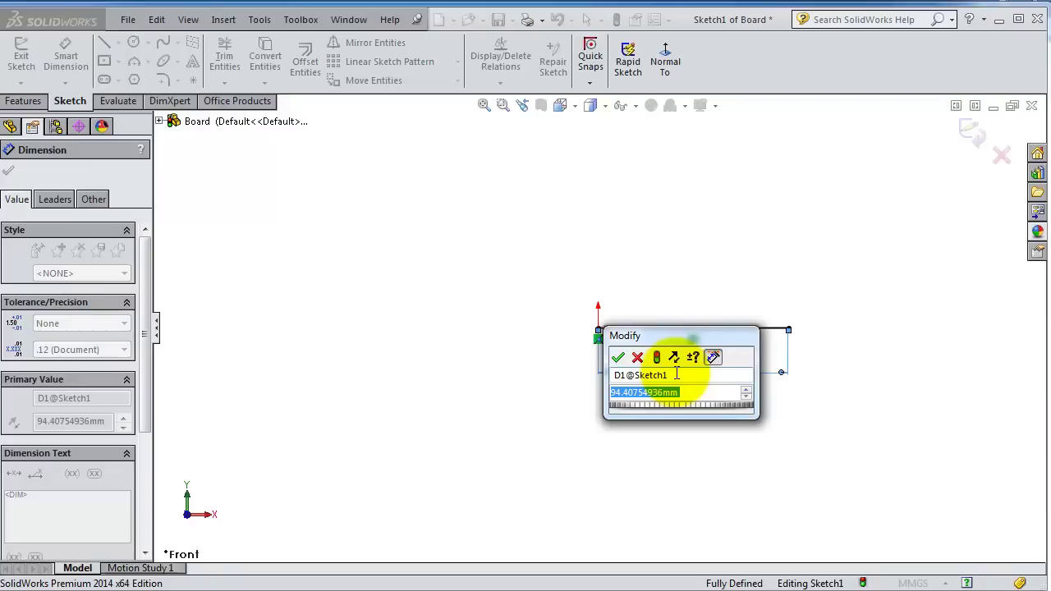
type("60")
key("Return")
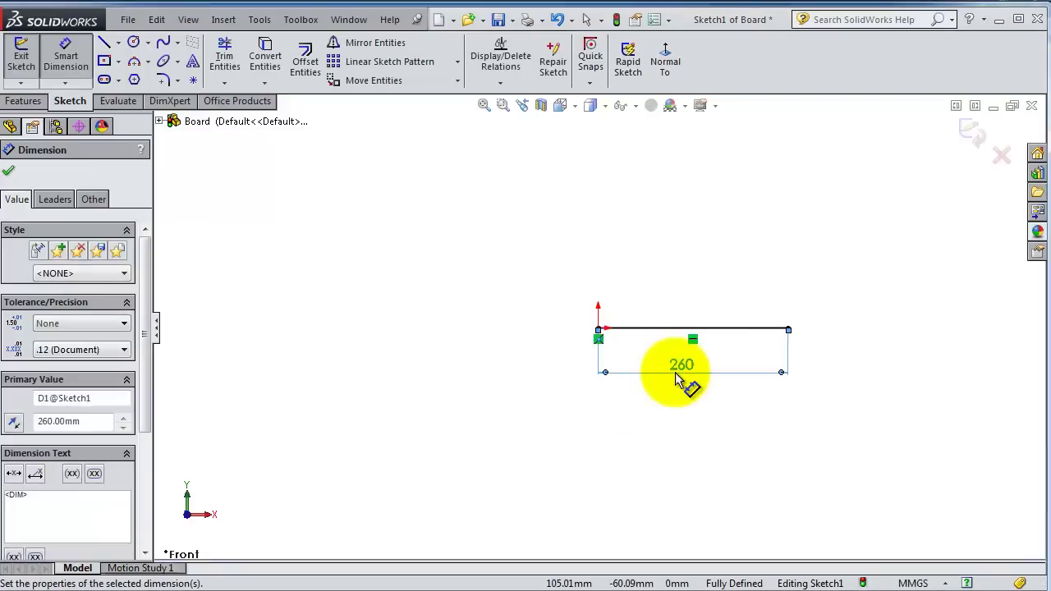
scroll(800, 316, "down", 5)
scroll(743, 366, "down", 2)
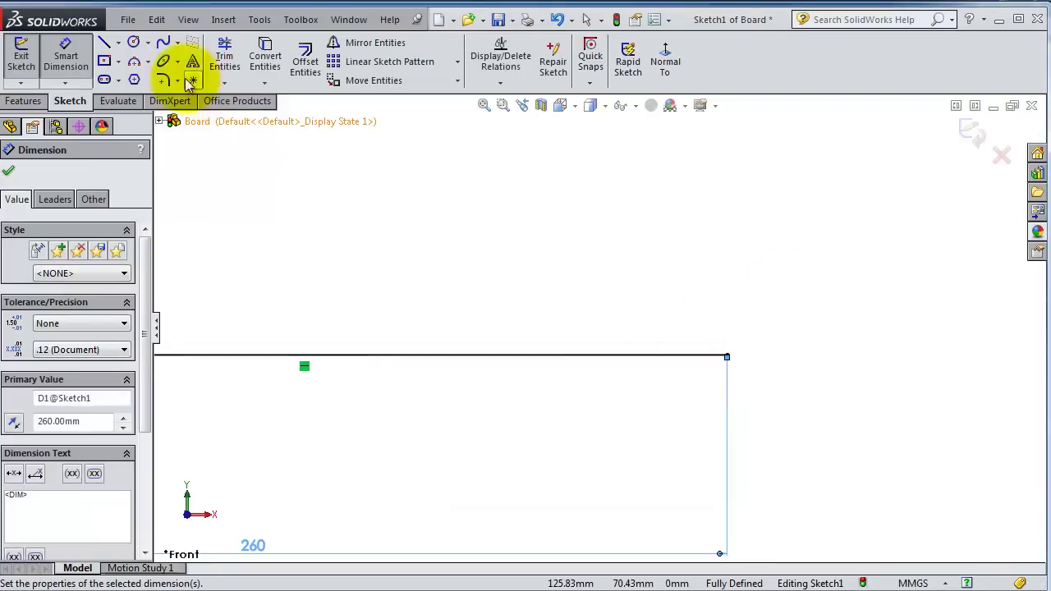
Step: Draw a corner rectangle from the line's right end and make it construction geometry
left_click(118, 60)
left_click(156, 79)
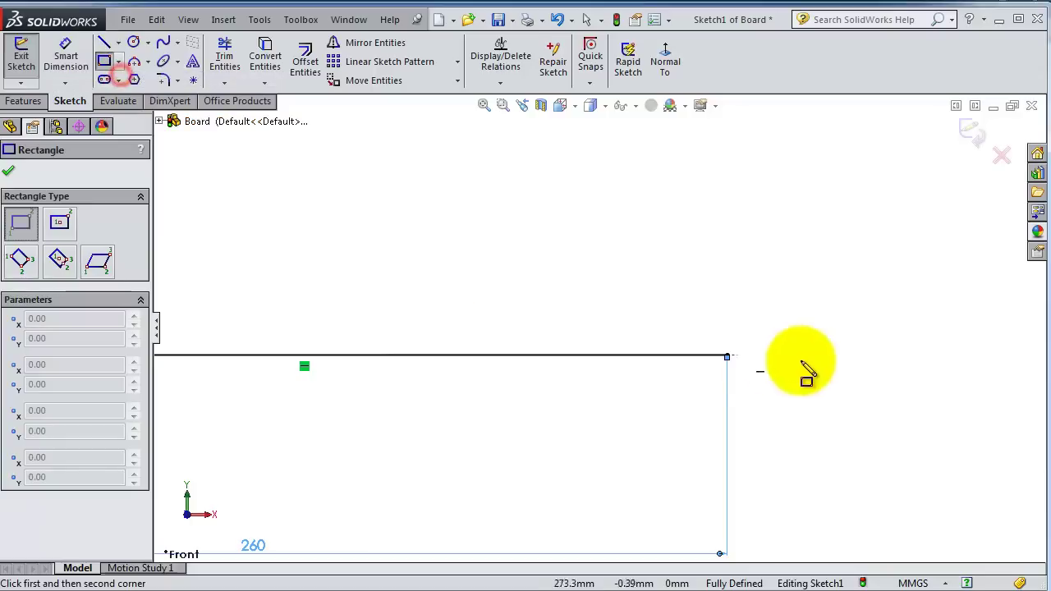
left_click(728, 356)
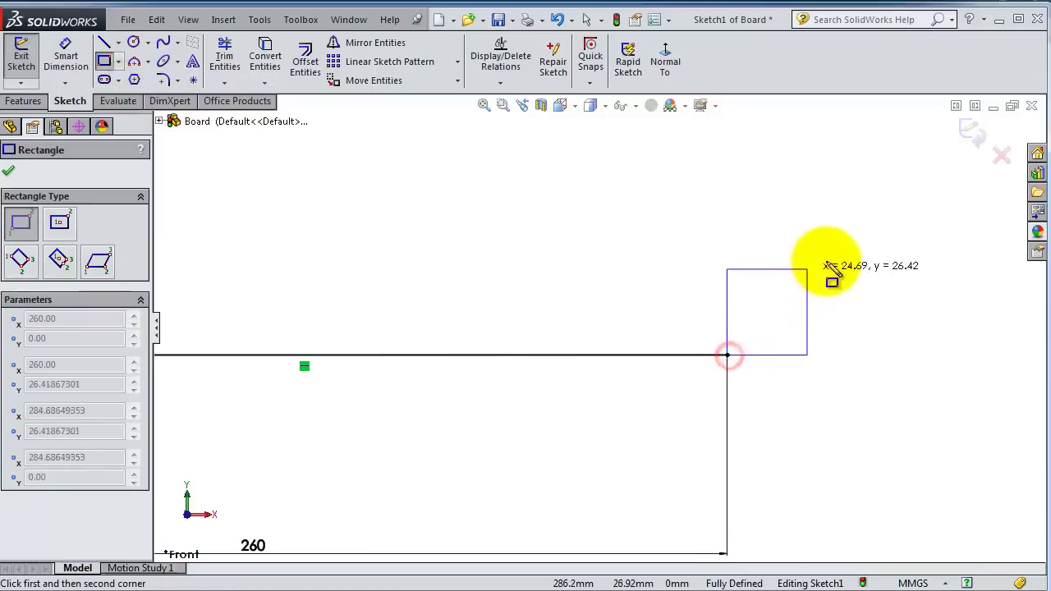
left_click(909, 244)
left_click_drag(145, 328, 156, 410)
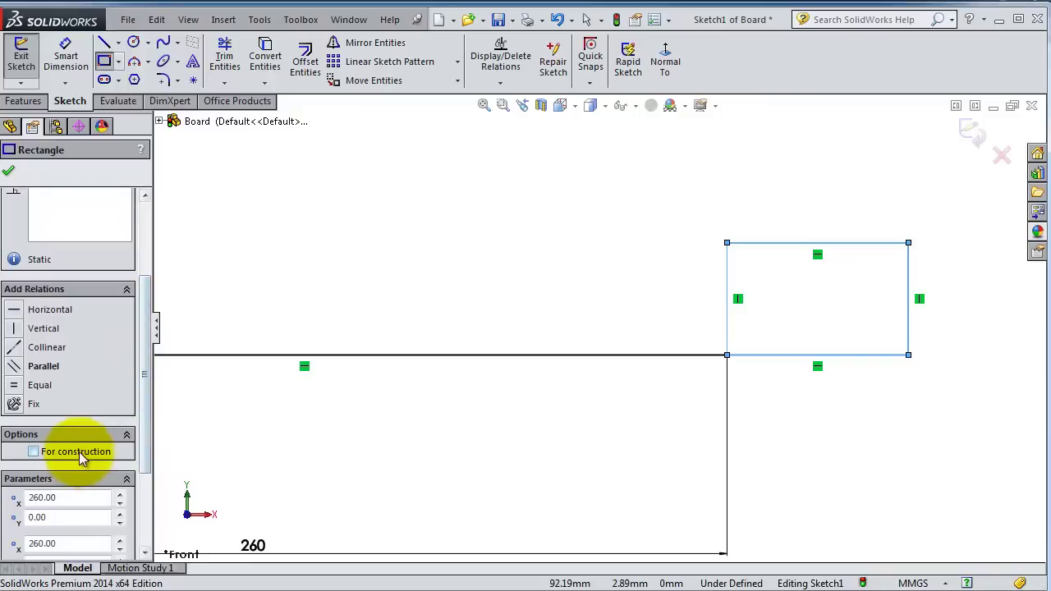
left_click(33, 452)
Step: Dimension the rectangle's width to 130 mm and height to 55 mm
left_click(65, 51)
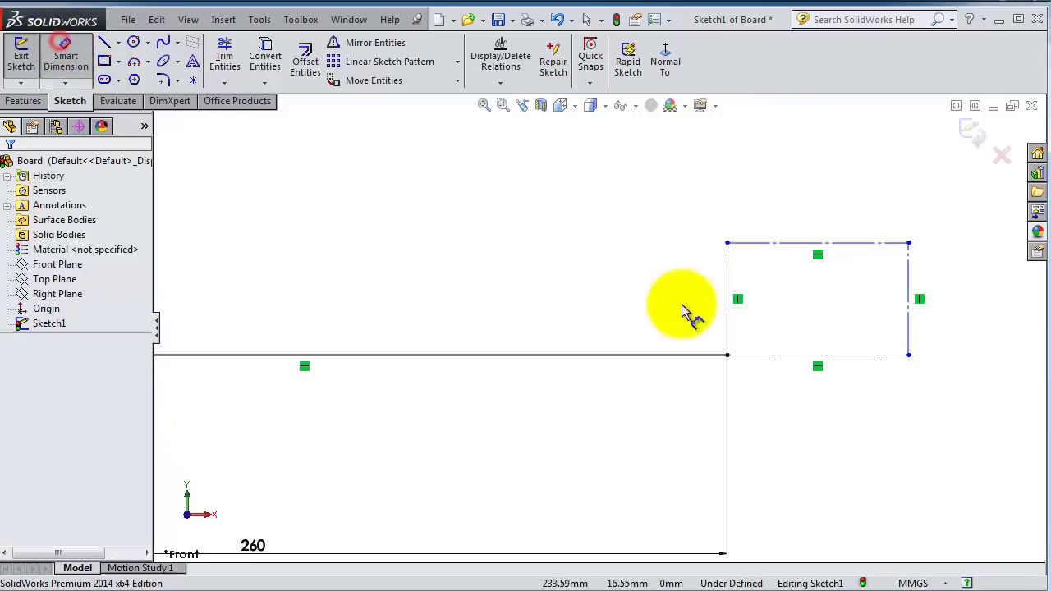
left_click(767, 243)
left_click(767, 236)
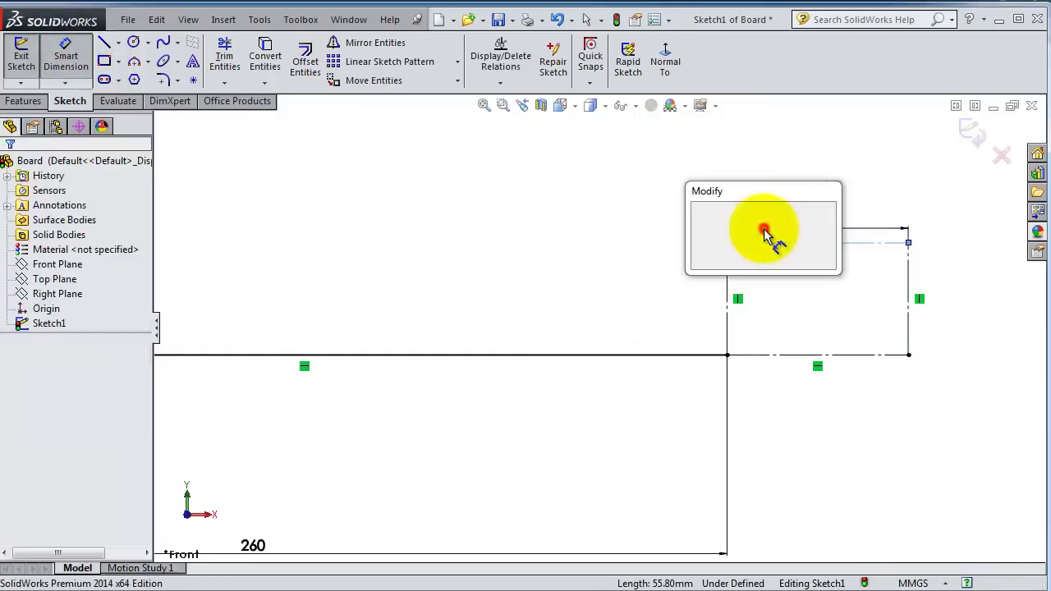
type("130")
key("Return")
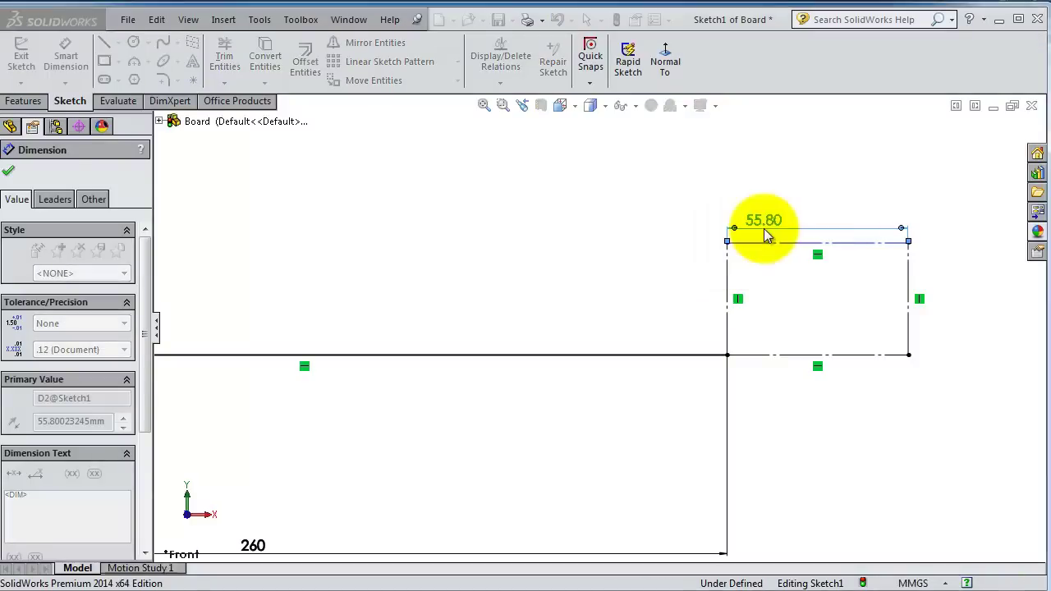
key("f")
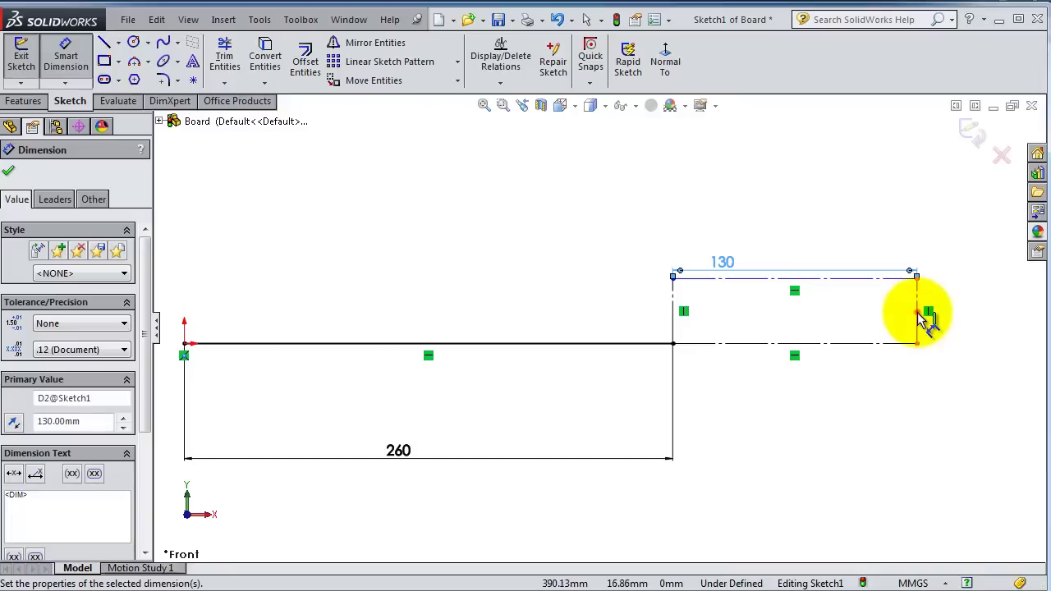
left_click(919, 316)
left_click(955, 322)
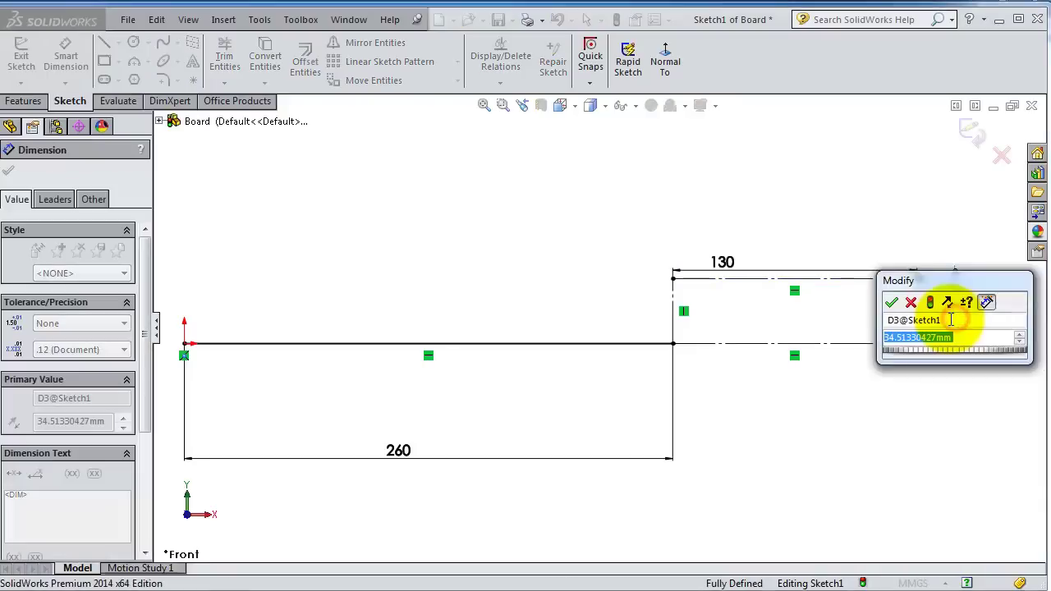
type("55")
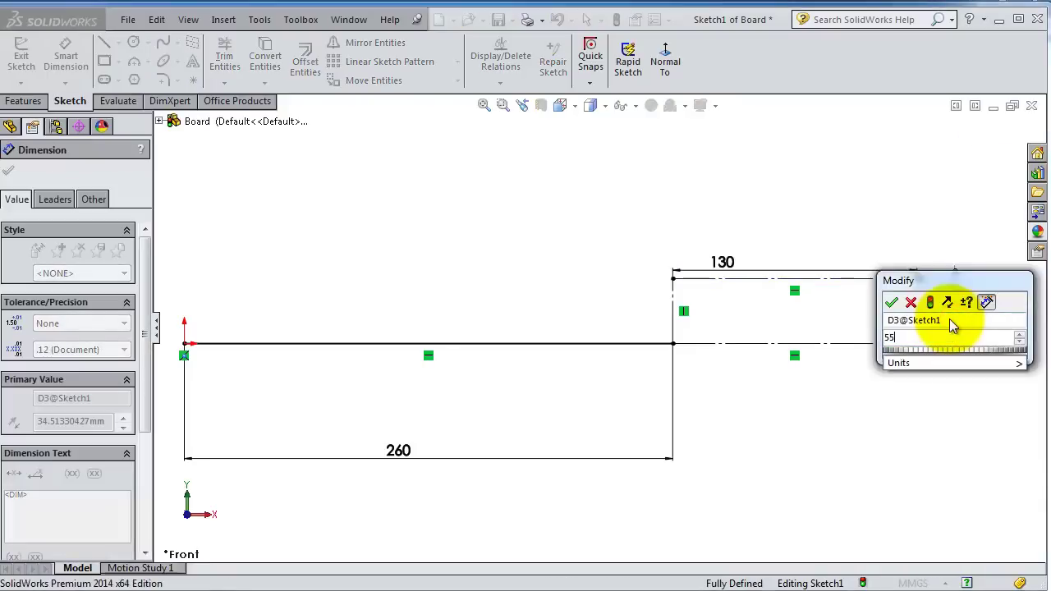
key("Return")
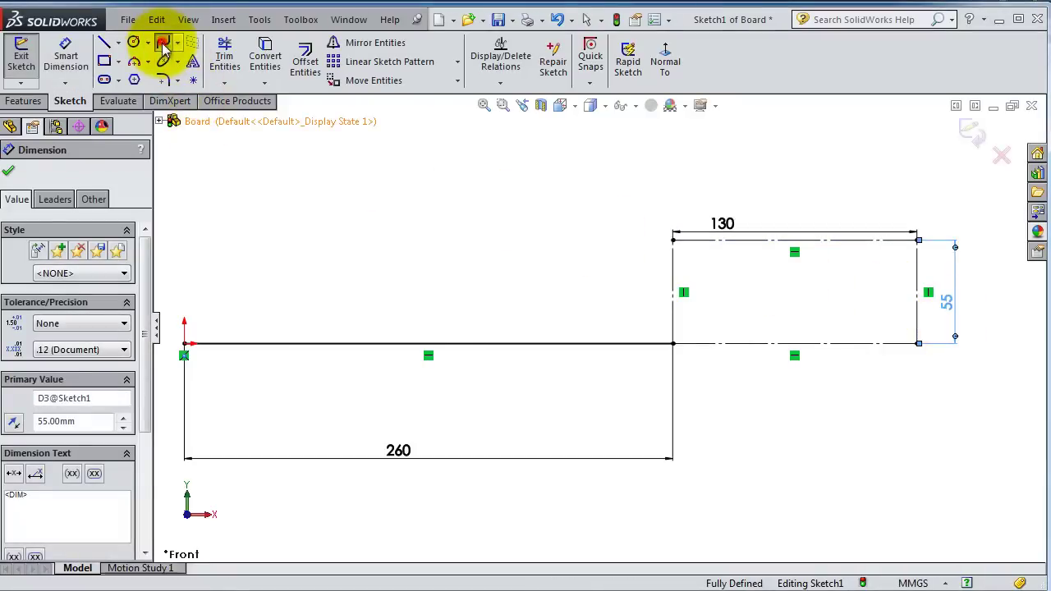
Step: Draw a spline from the 260 mm line's end to the rectangle's top-right corner
left_click(163, 43)
left_click(673, 343)
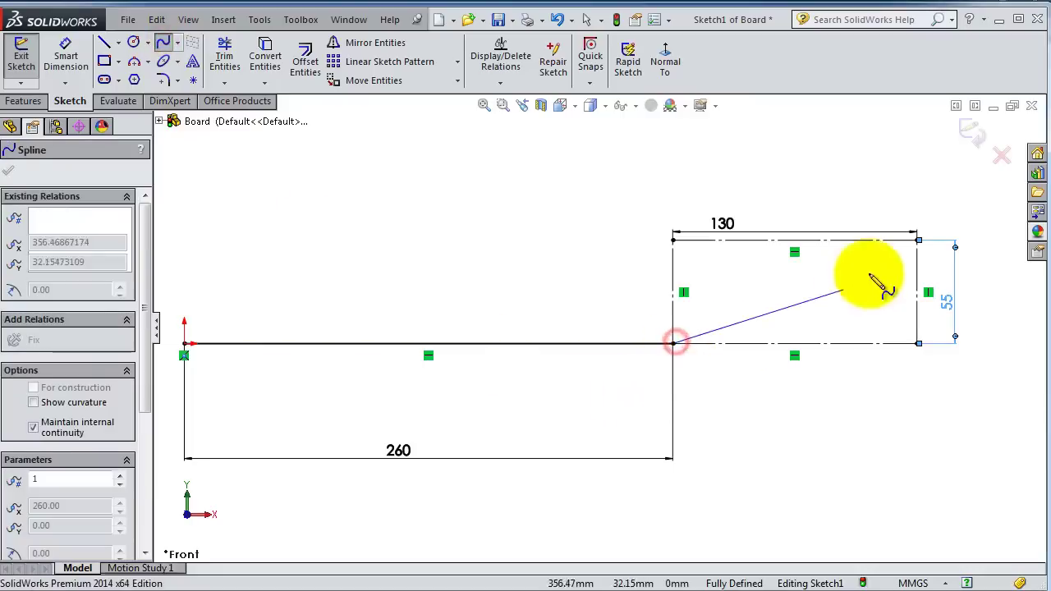
left_click(918, 239)
key("Escape")
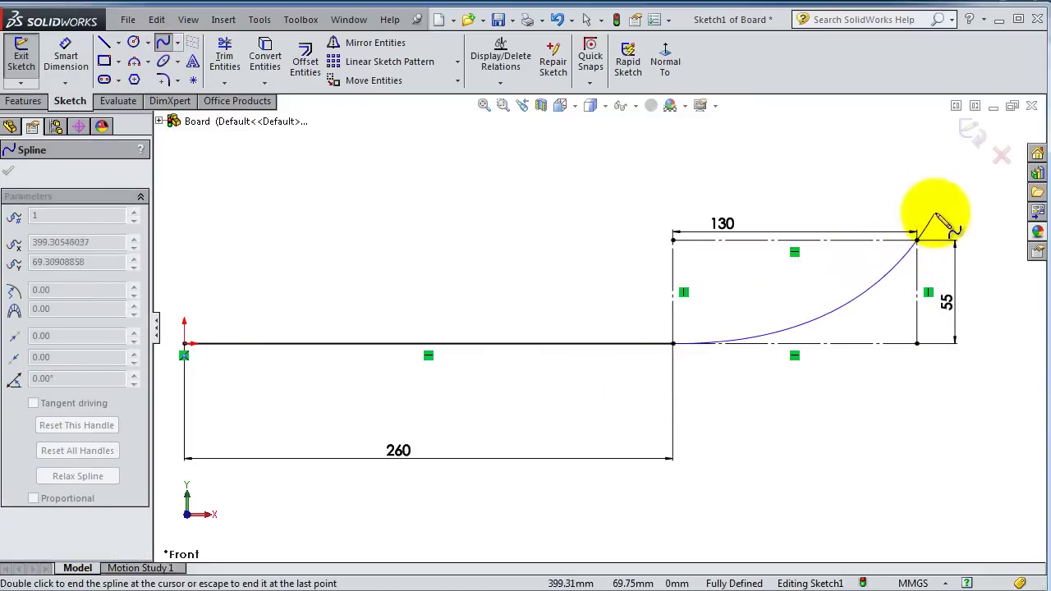
key("Escape")
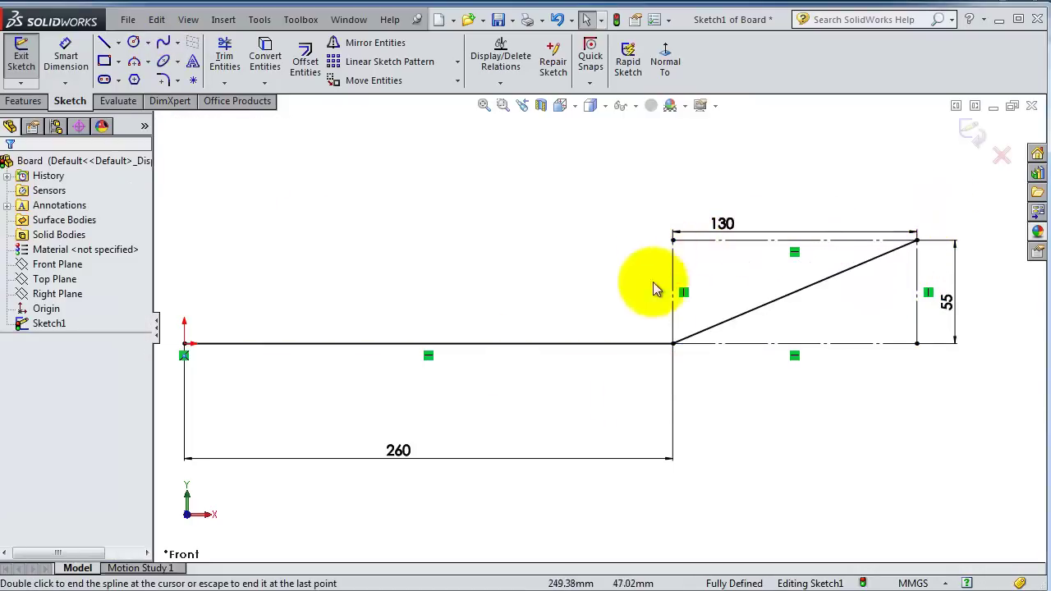
Step: Add a Horizontal relation to the spline's start tangent handle
left_click(749, 309)
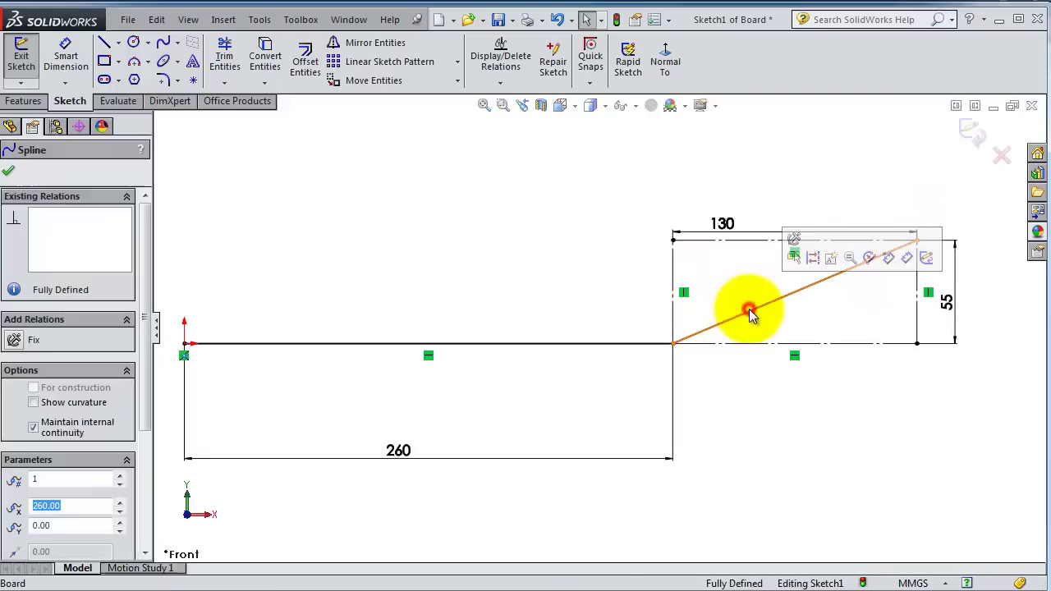
left_click(741, 318)
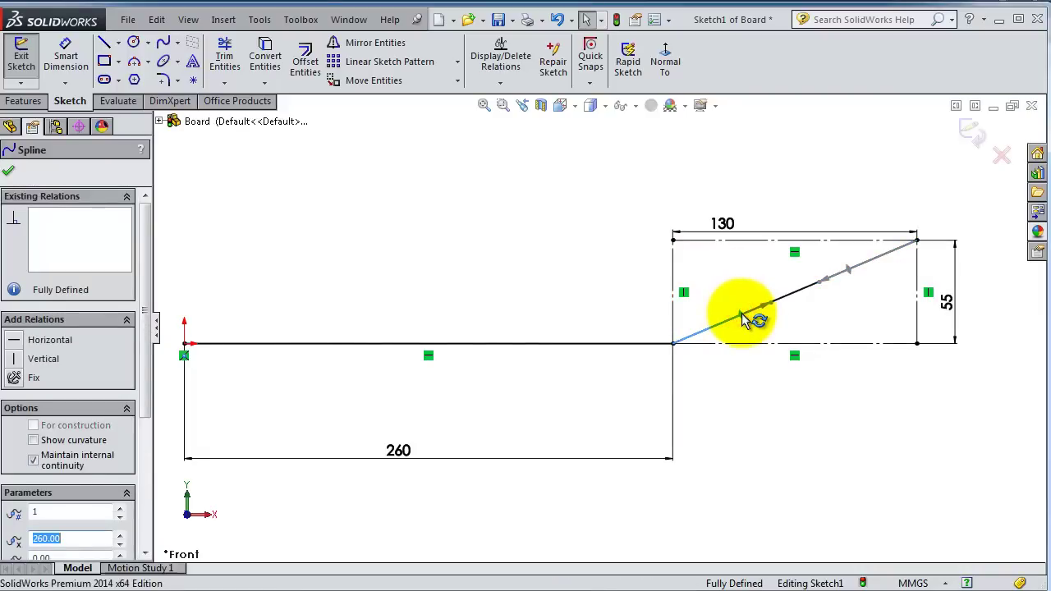
left_click(51, 339)
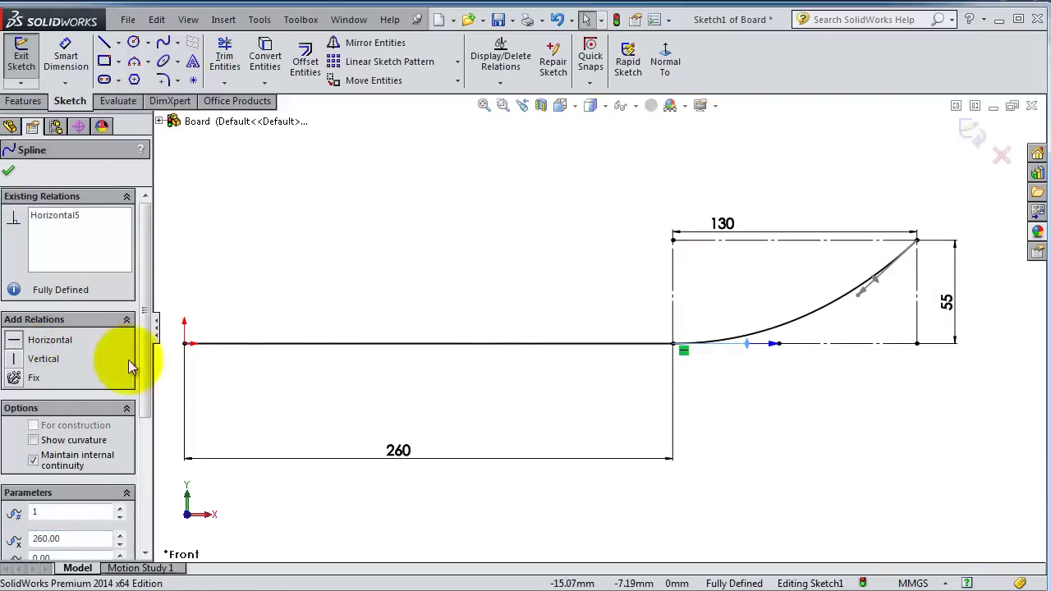
left_click(68, 70)
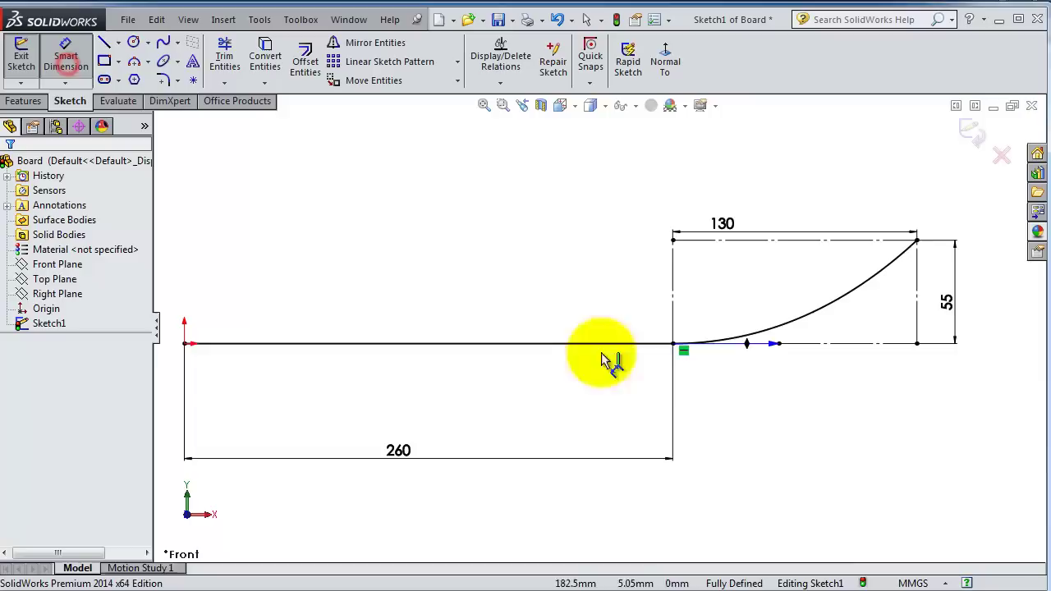
Step: Set the spline's start tangent handle length to 145 mm
left_click(772, 345)
left_click(774, 378)
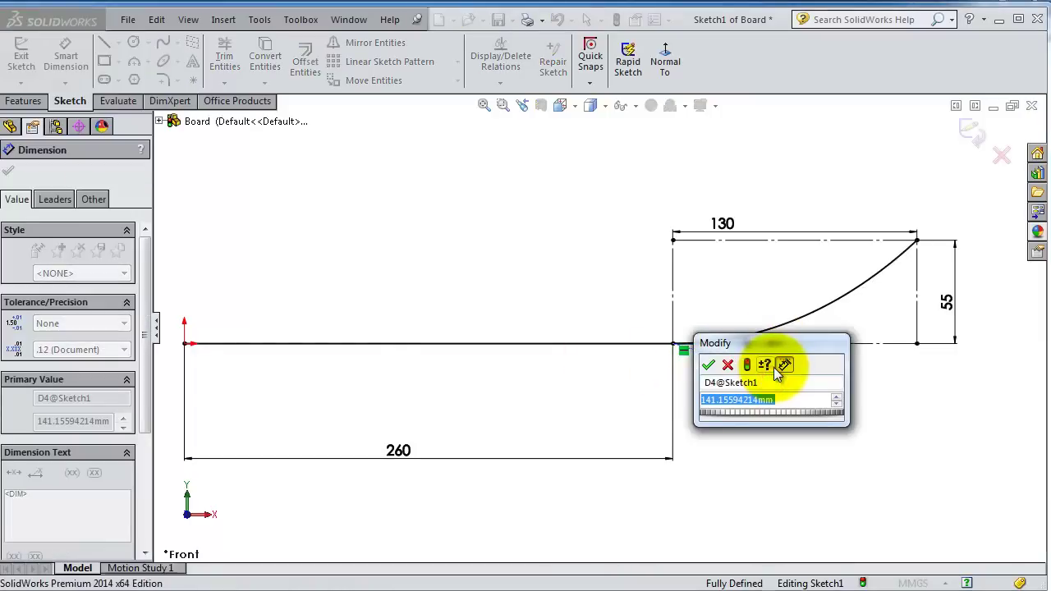
type("145")
key("Return")
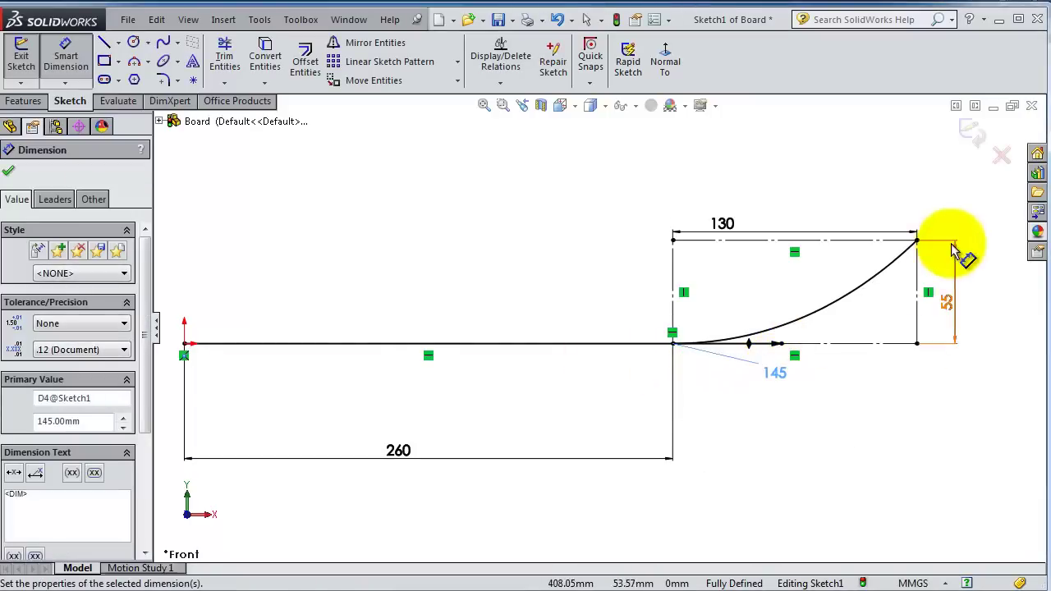
scroll(924, 263, "up", 5)
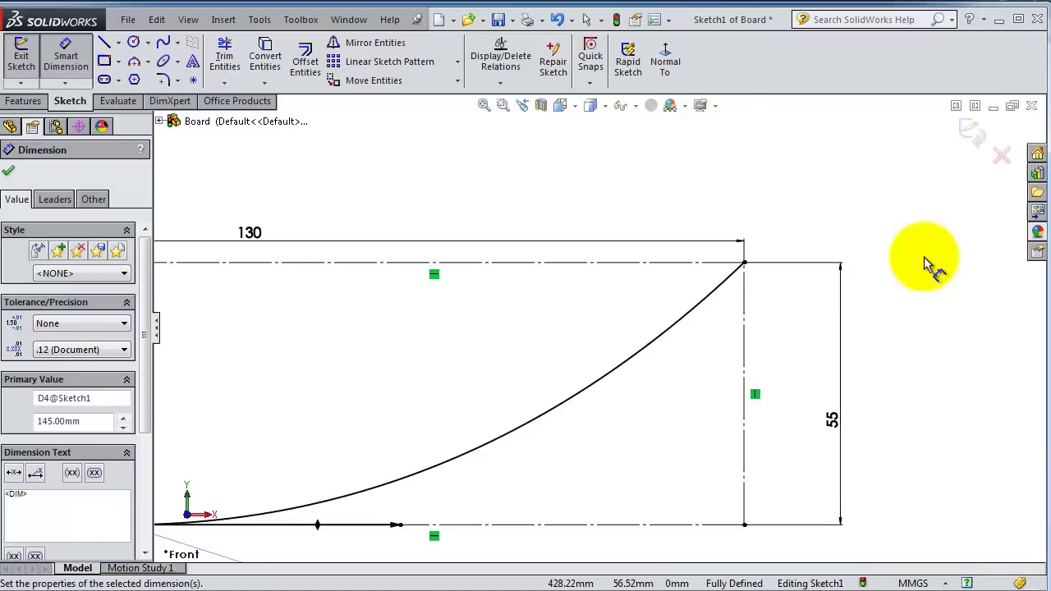
Step: Dimension the end tangent handle to 45° from the base line and 165 mm long
left_click(705, 302)
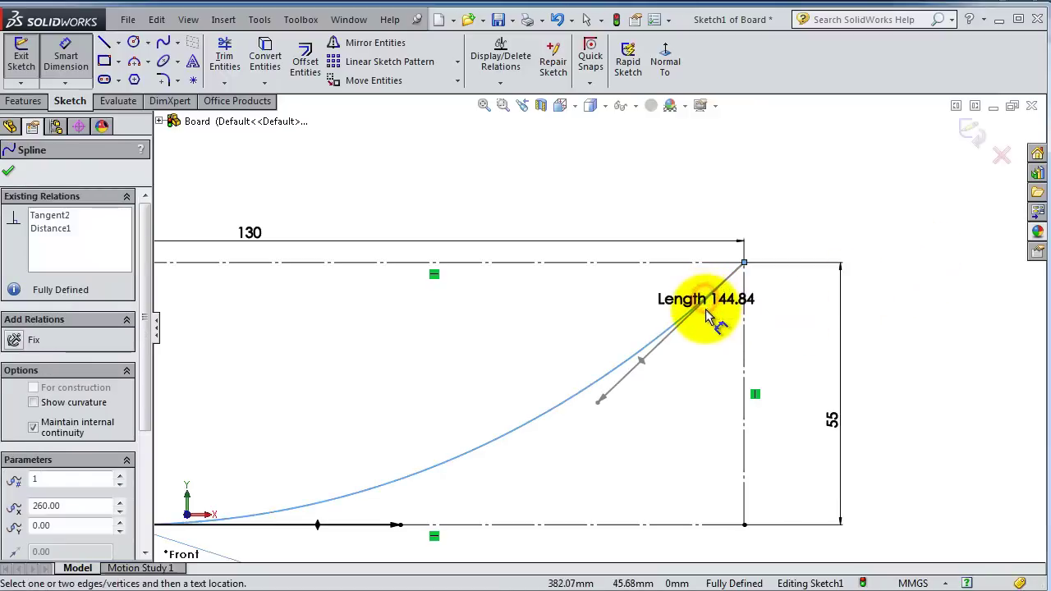
left_click(645, 366)
left_click(634, 525)
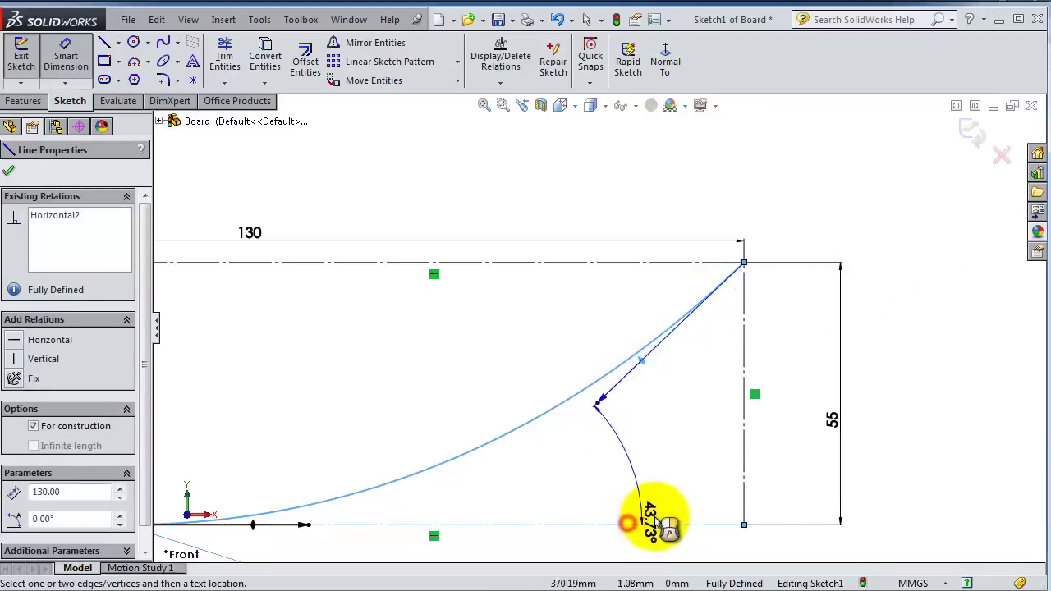
left_click(657, 511)
type("45")
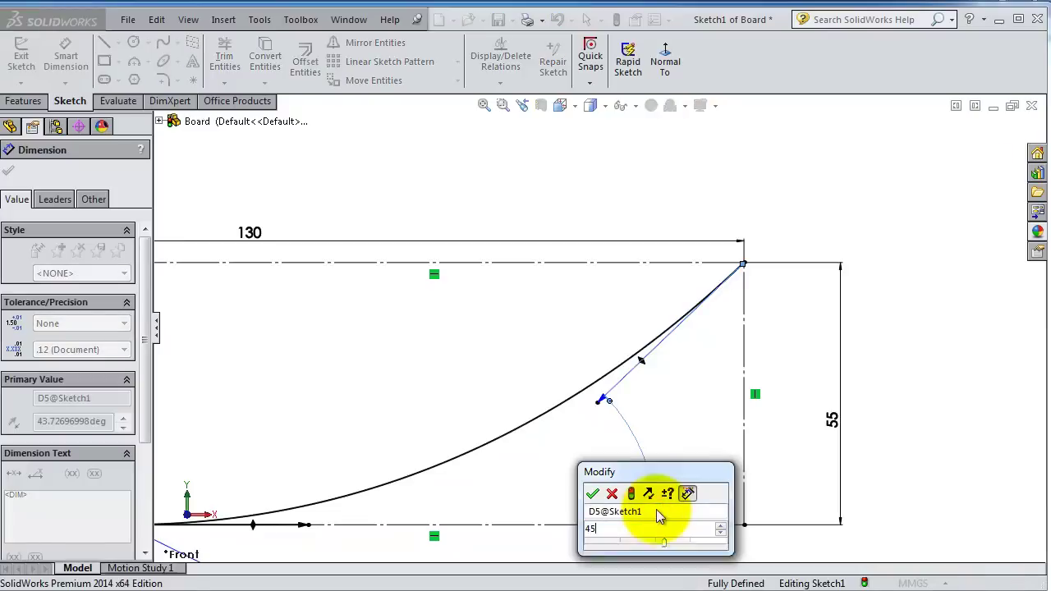
key("Return")
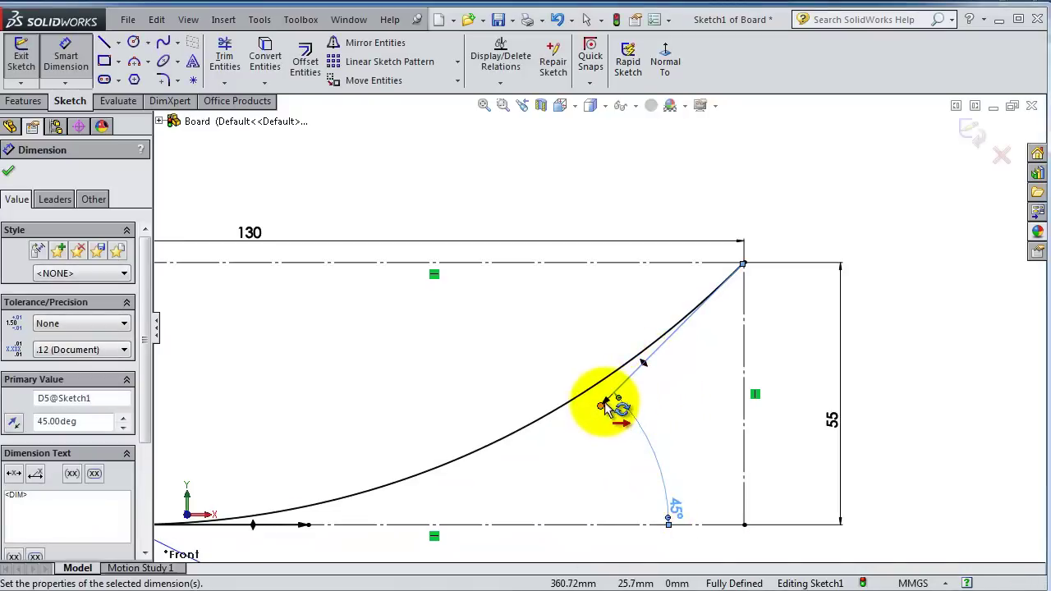
left_click(605, 404)
left_click(569, 347)
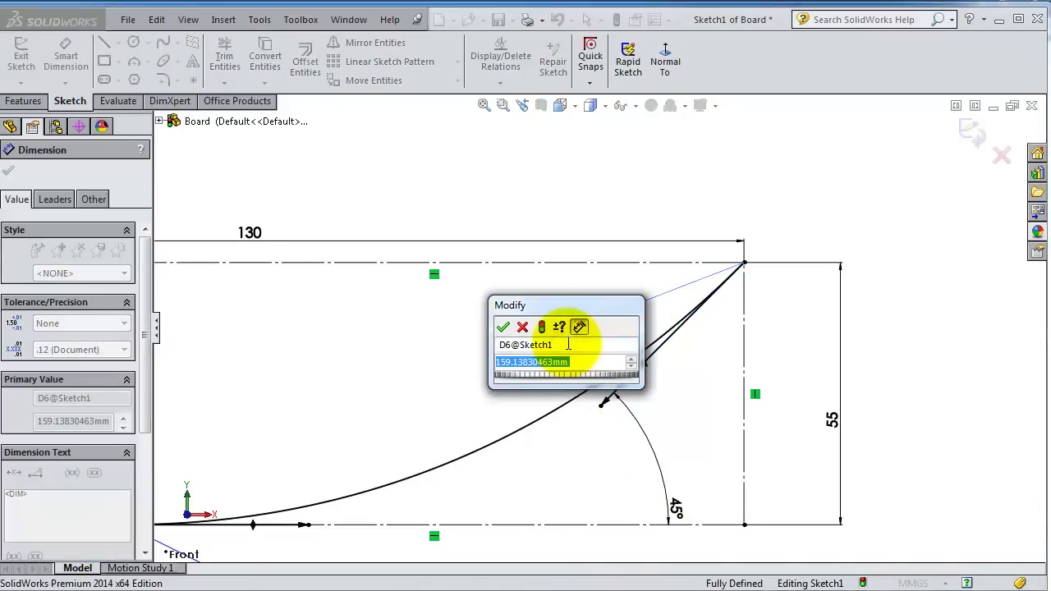
type("165")
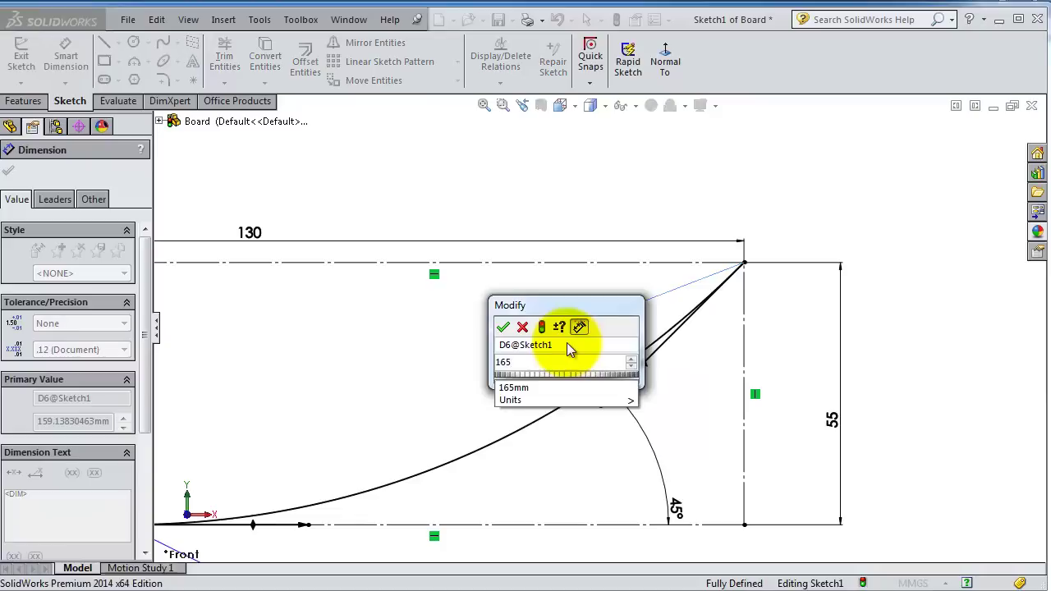
key("Return")
scroll(522, 369, "up", 2)
scroll(427, 398, "up", 2)
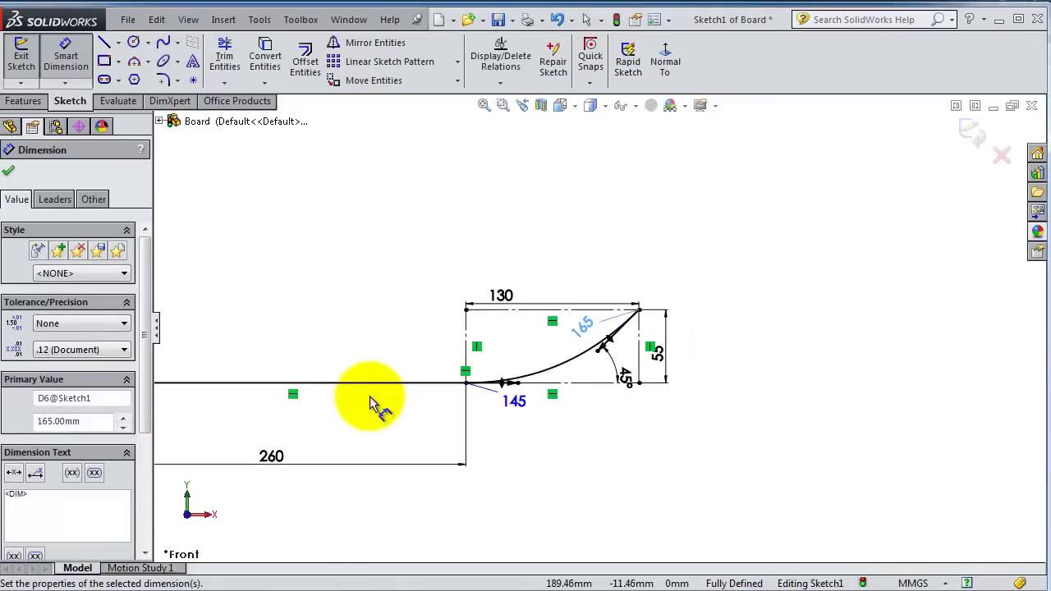
scroll(328, 370, "up", 2)
Step: Draw a vertical centreline from the origin and mirror the base line and spline about it
left_click(106, 43)
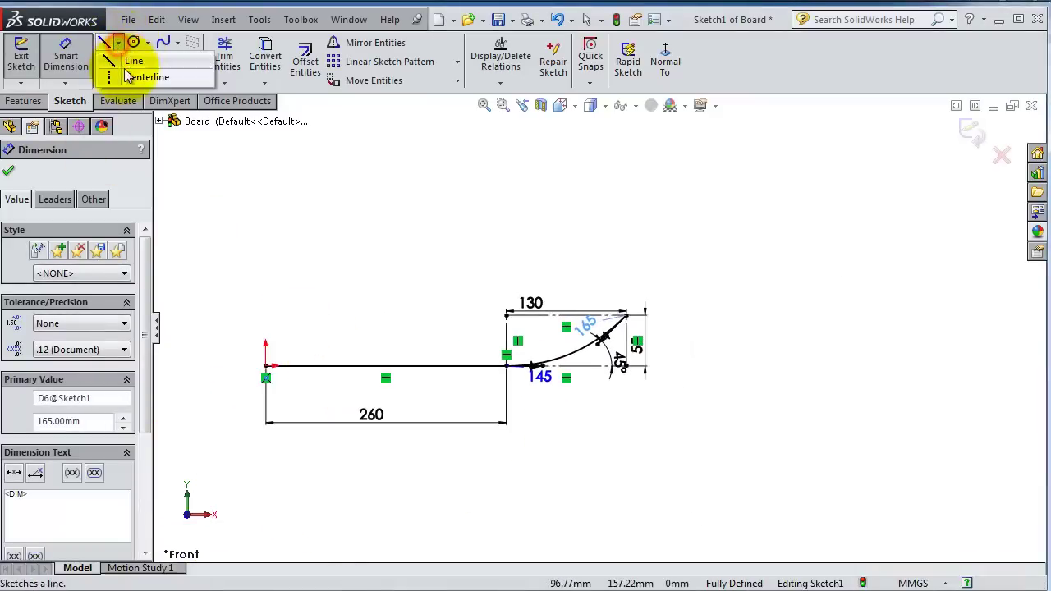
left_click(266, 365)
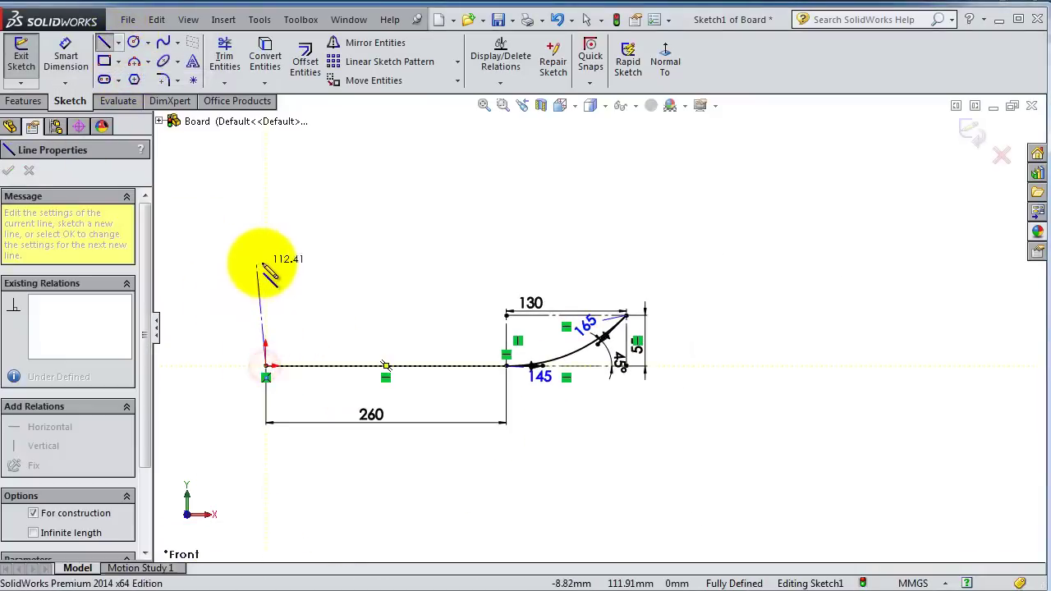
left_click(265, 263)
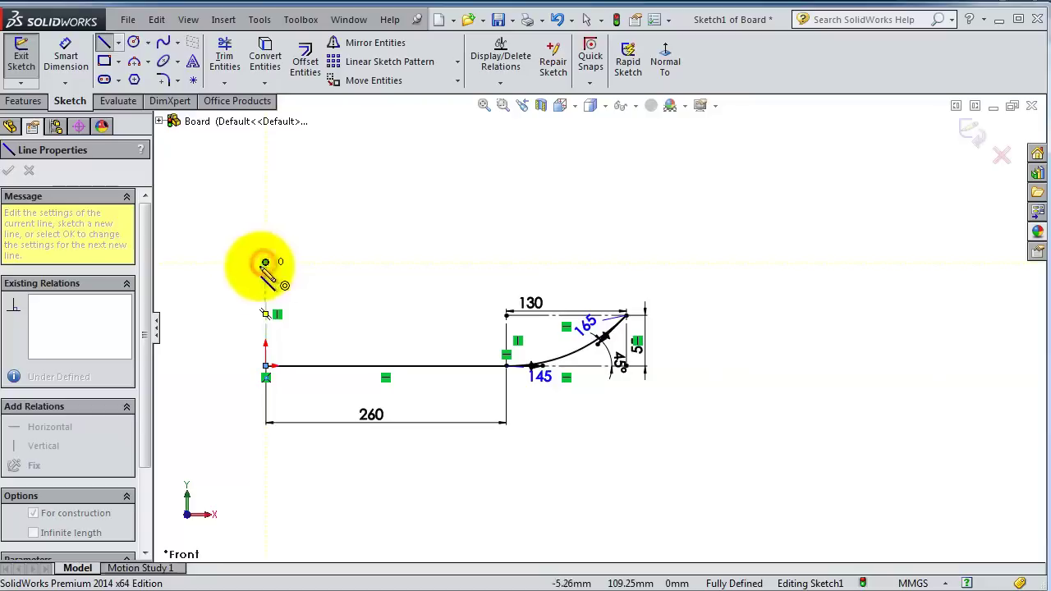
left_click(348, 42)
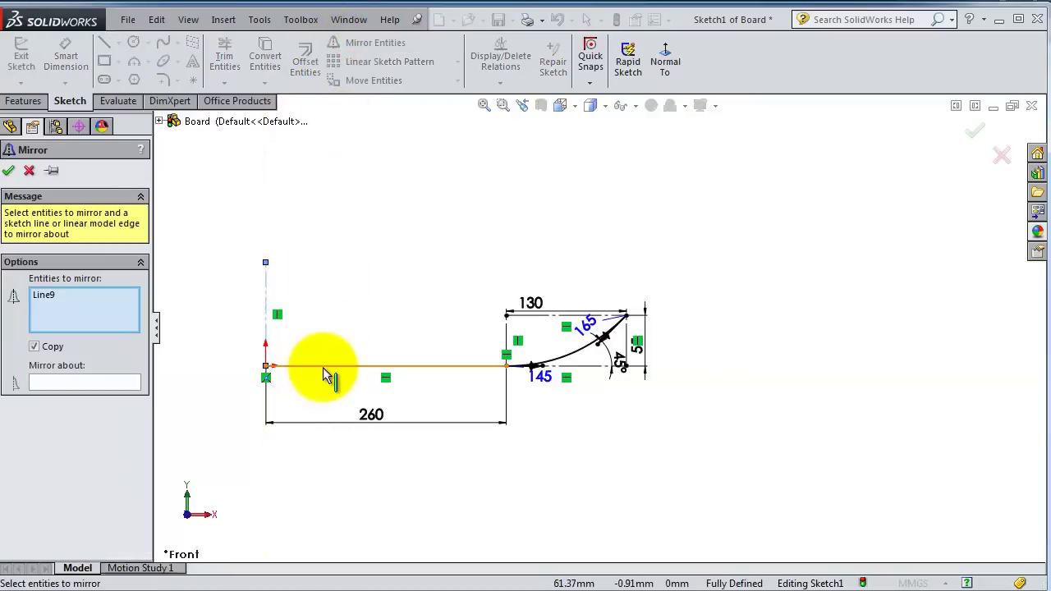
right_click(139, 325)
left_click(152, 328)
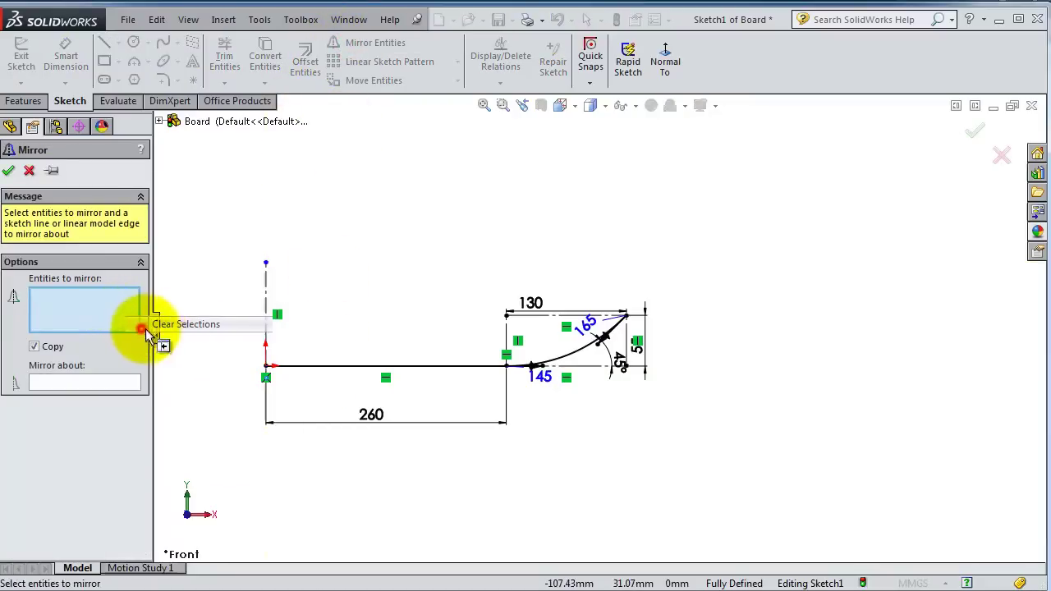
left_click(307, 366)
left_click(576, 351)
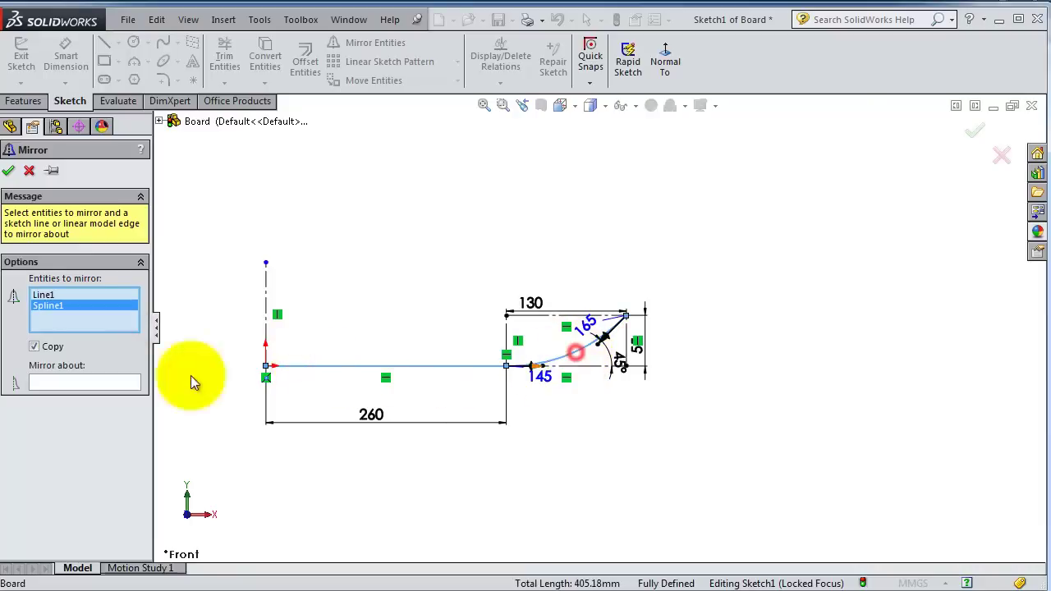
left_click(101, 383)
left_click(270, 296)
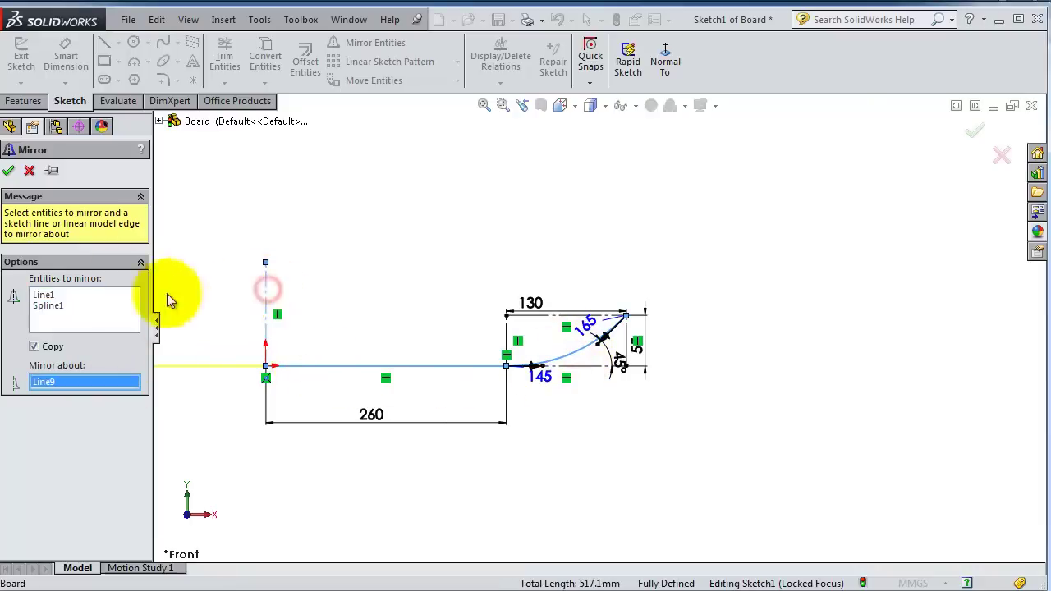
left_click(8, 170)
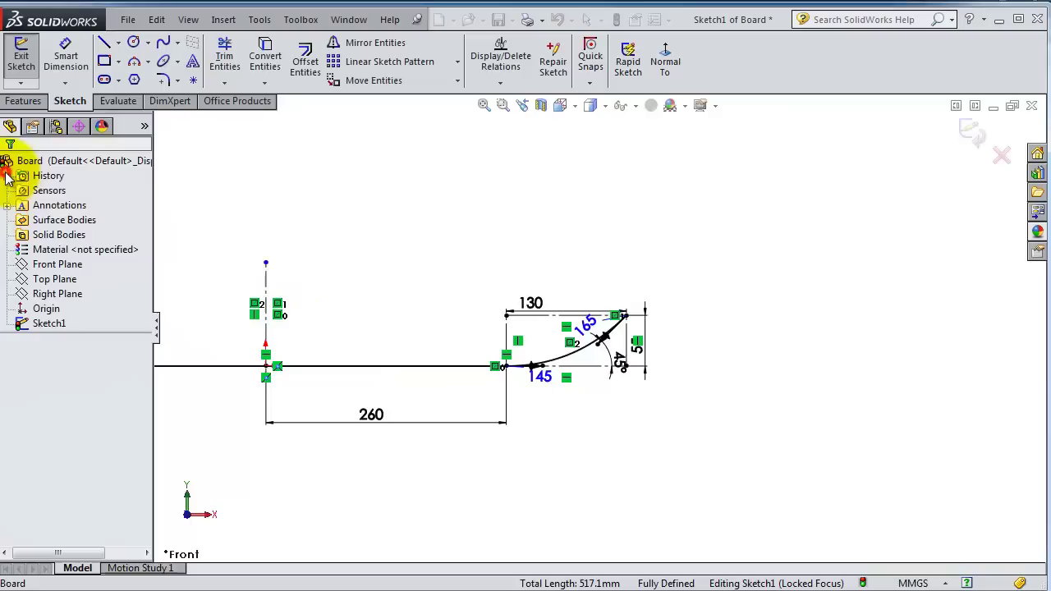
Step: Show the Surfaces toolbar and start an Extruded Surface on the symmetric profile
mouse_move(295, 271)
middle_mouse_down()
mouse_move(345, 351)
mouse_move(305, 288)
middle_mouse_up()
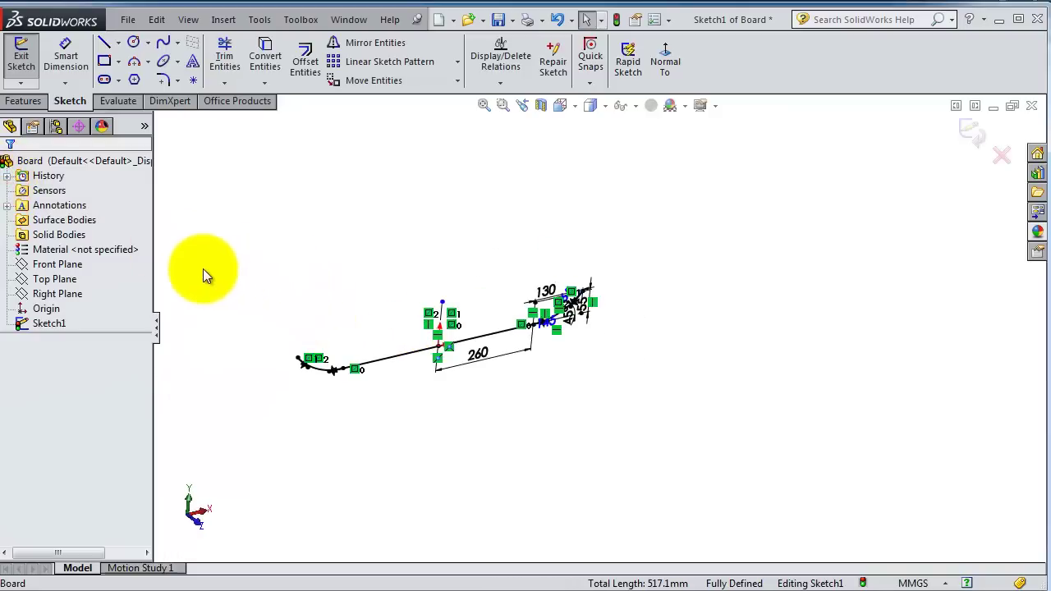
right_click(818, 61)
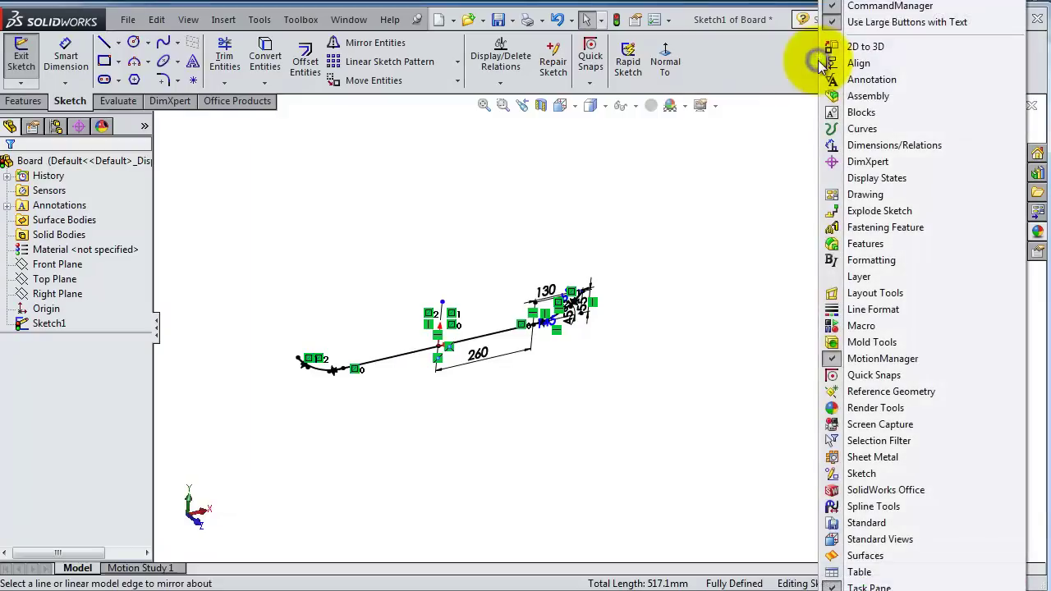
left_click(867, 556)
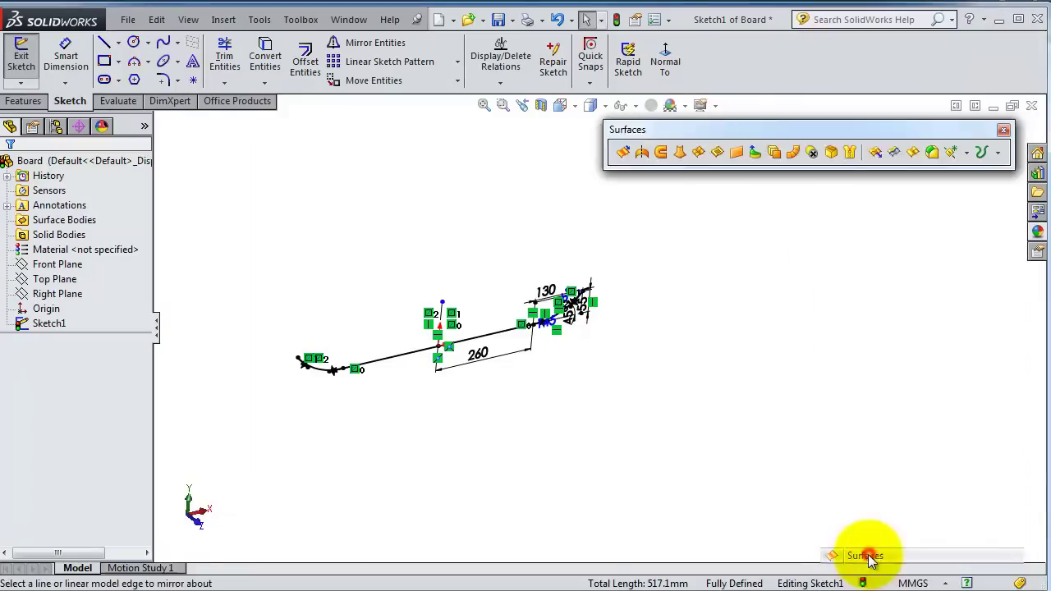
left_click(624, 152)
Step: Extrude the profile surface with Mid Plane end condition and 205 mm depth
left_click(83, 267)
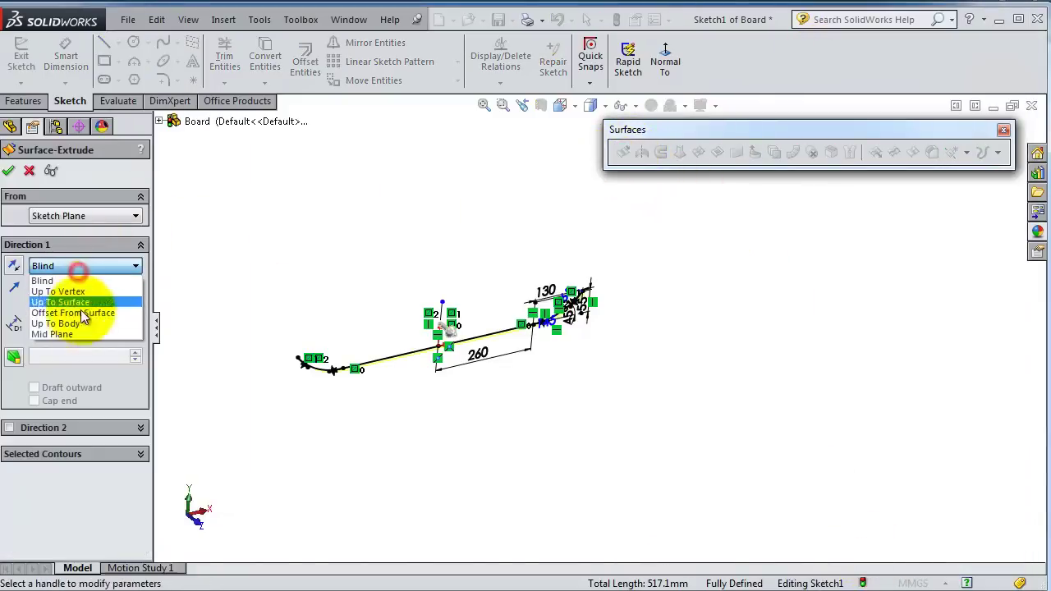
left_click(80, 330)
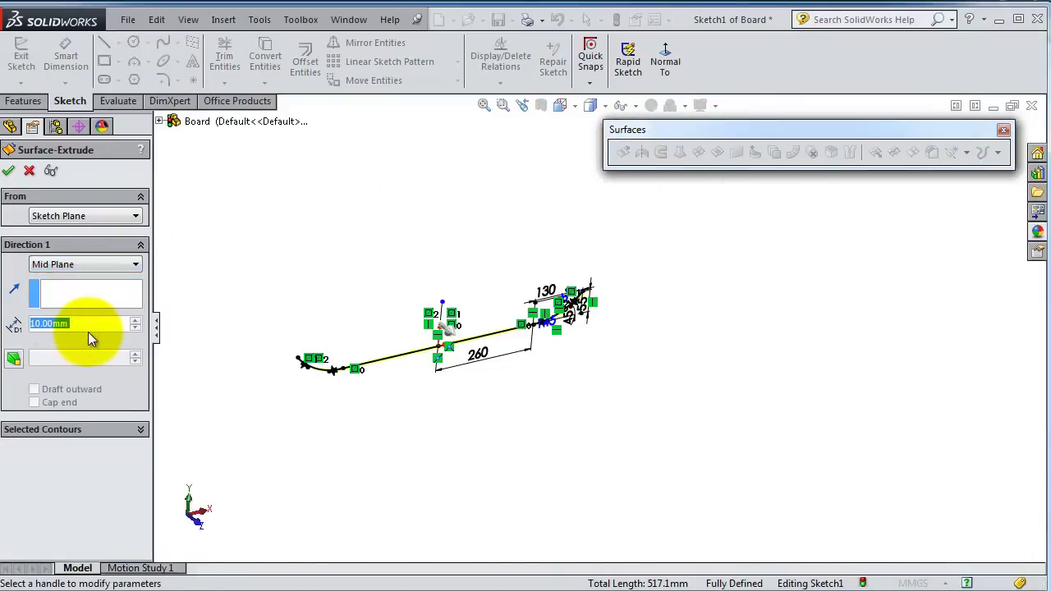
left_click(181, 456)
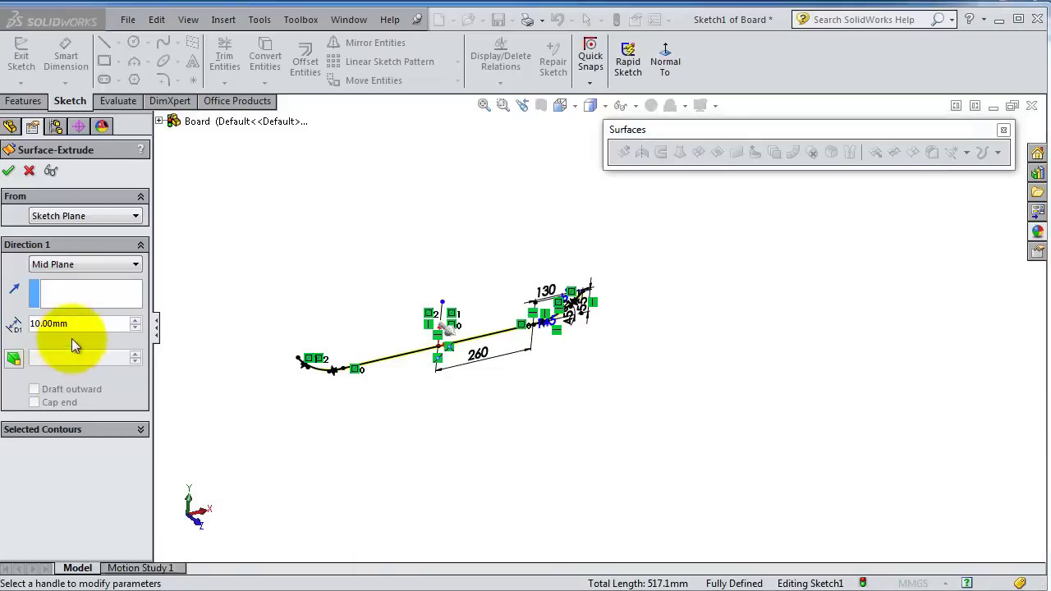
left_click_drag(82, 326, 43, 322)
type("2")
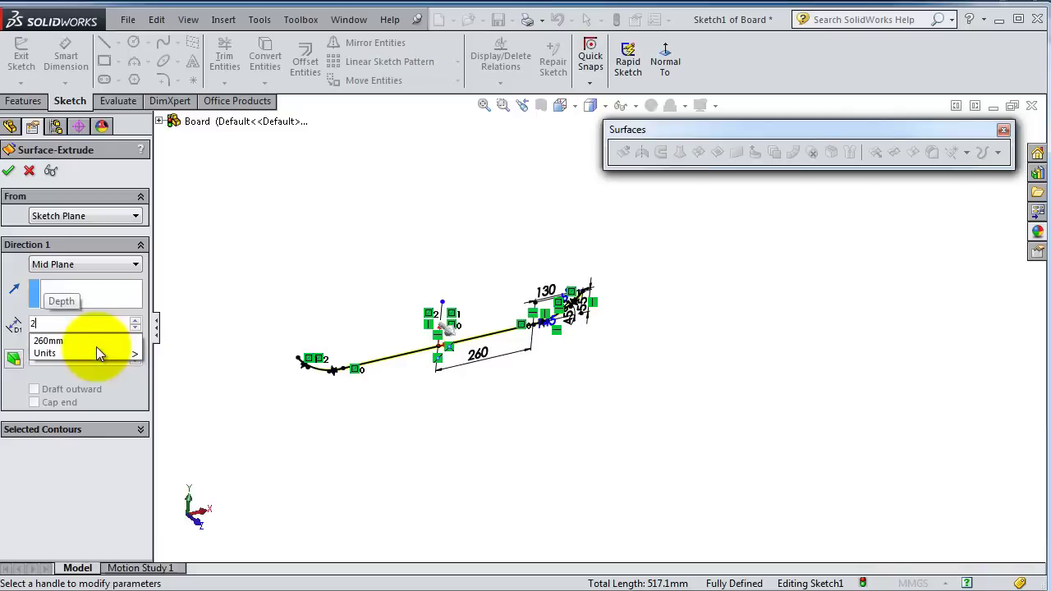
type("05")
key("Return")
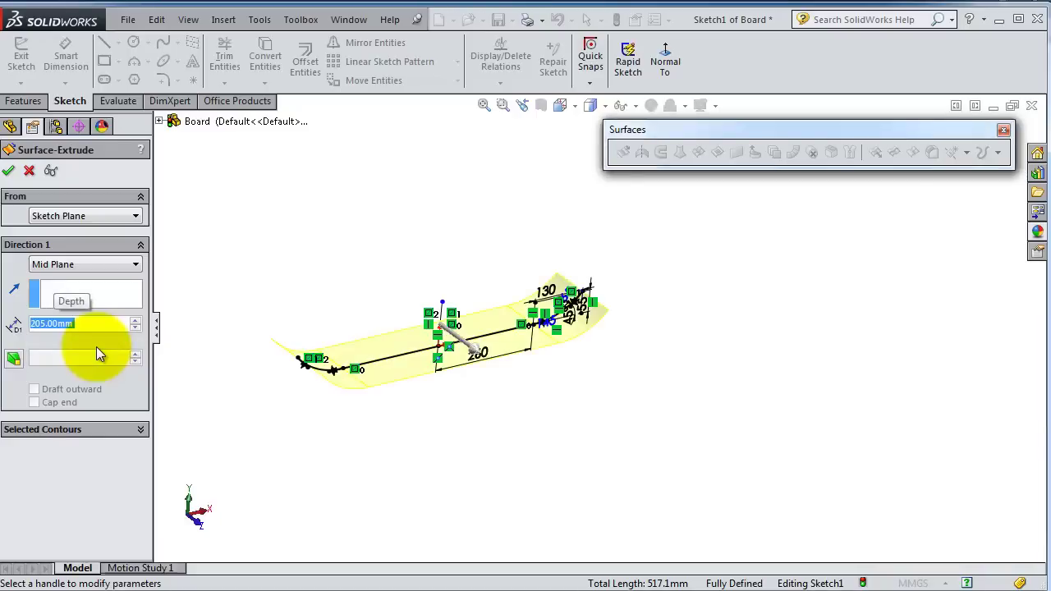
left_click(8, 170)
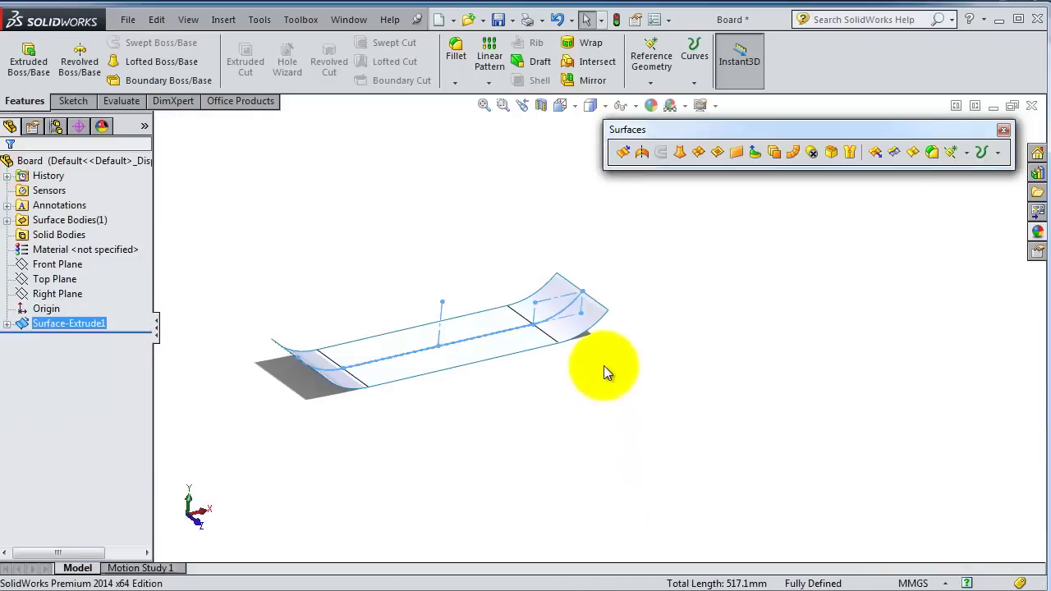
Step: Start a sketch on the Top Plane and draw a straight slot across the board
mouse_move(603, 365)
middle_mouse_down()
mouse_move(581, 420)
mouse_move(542, 284)
mouse_move(588, 344)
mouse_move(640, 379)
middle_mouse_up()
left_click(60, 282)
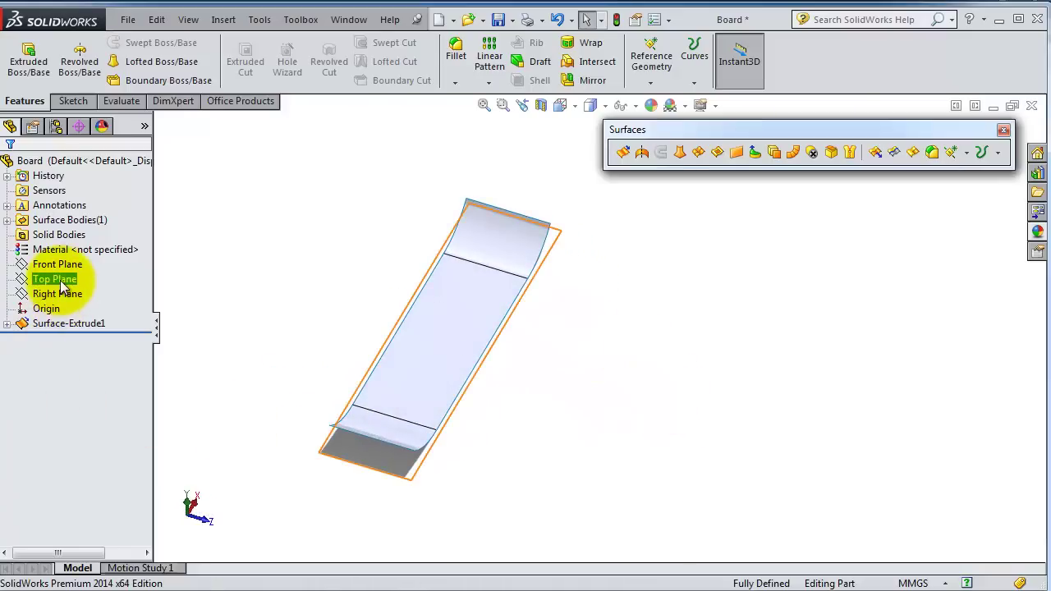
left_click(61, 284)
left_click(70, 257)
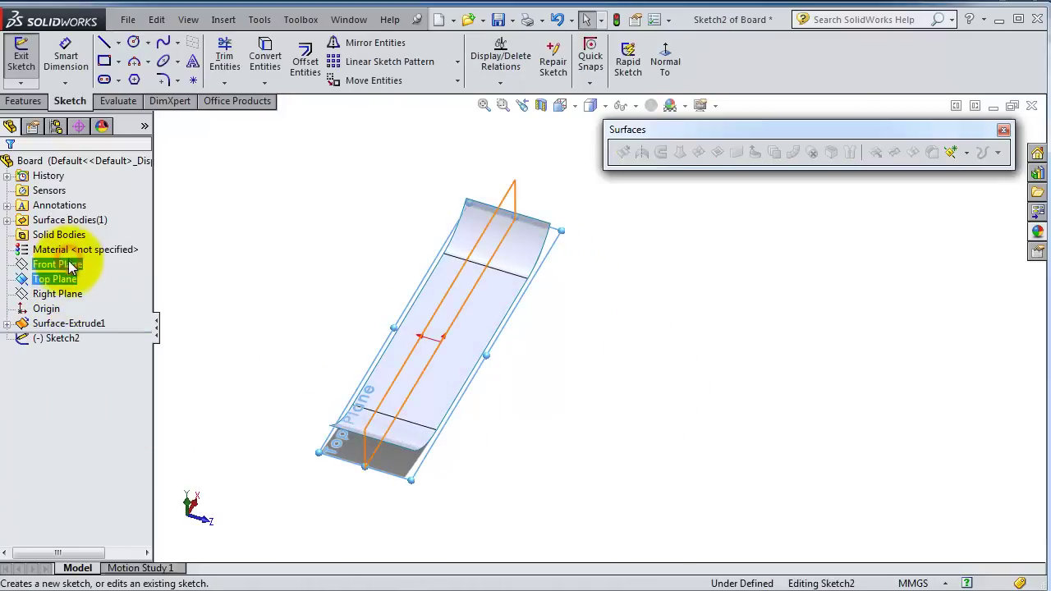
left_click(664, 69)
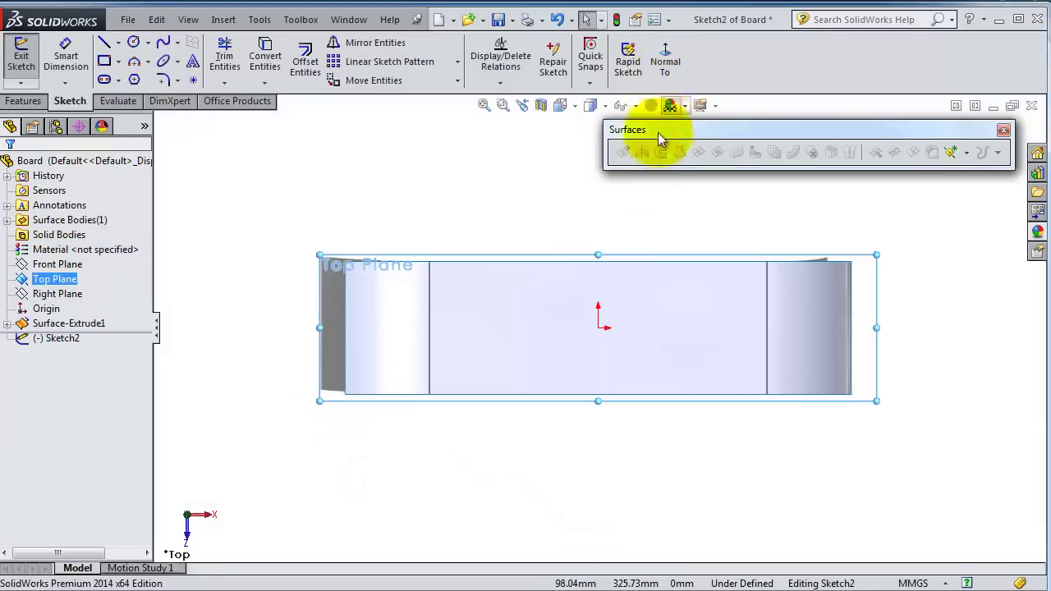
left_click(104, 80)
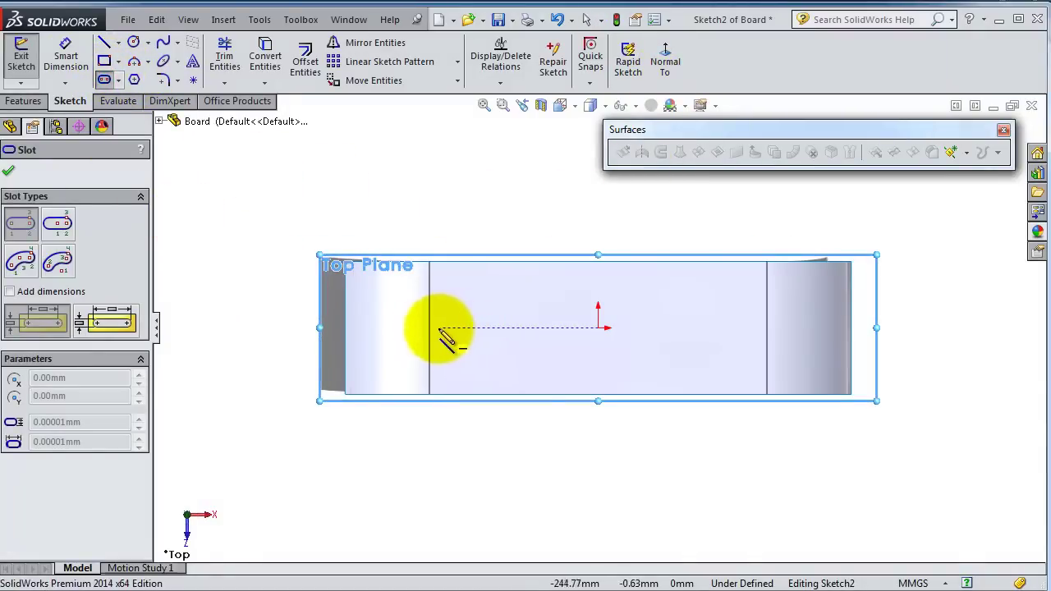
left_click(401, 328)
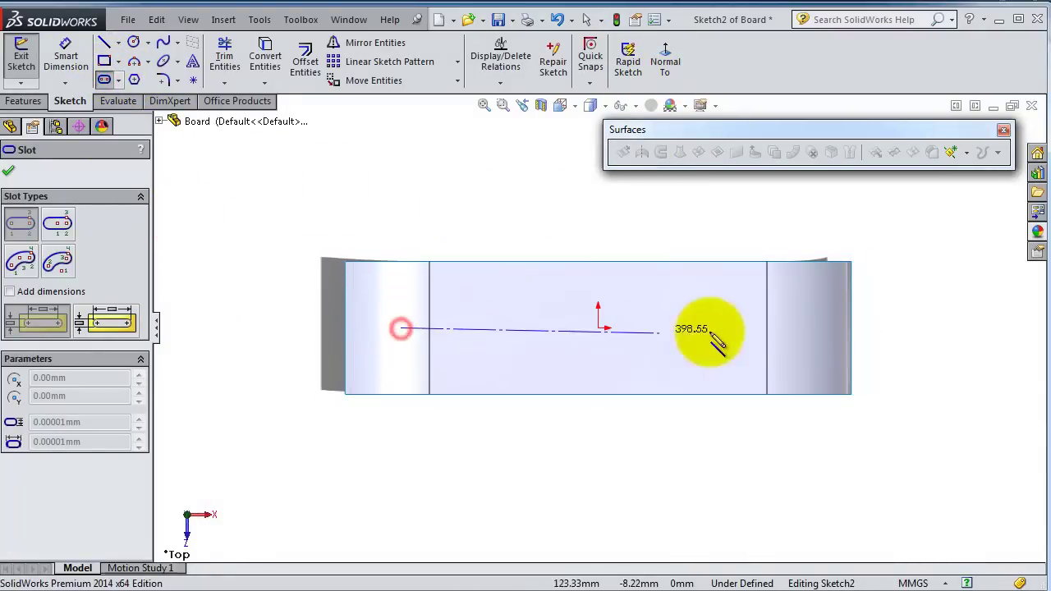
left_click(802, 328)
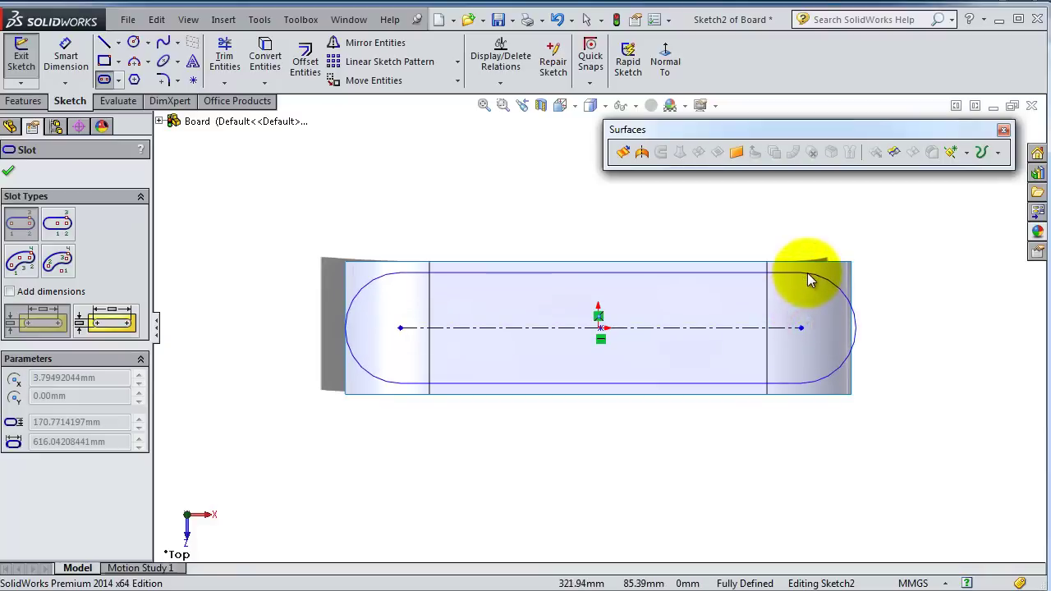
left_click(807, 273)
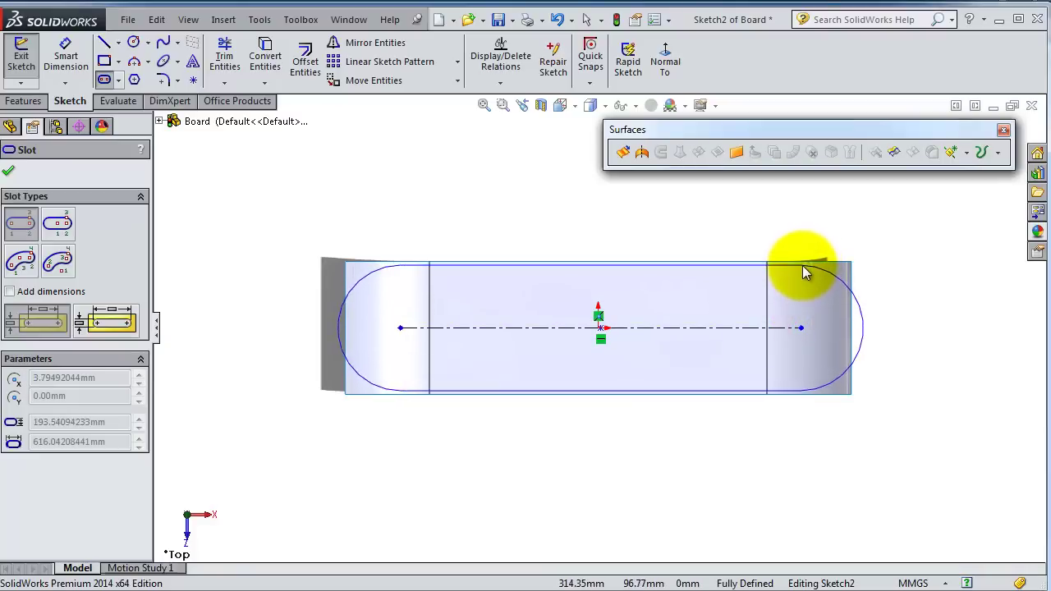
left_click(805, 270)
Step: Dimension the slot's end arcs to R100 and its centreline to 575 mm
left_click(60, 58)
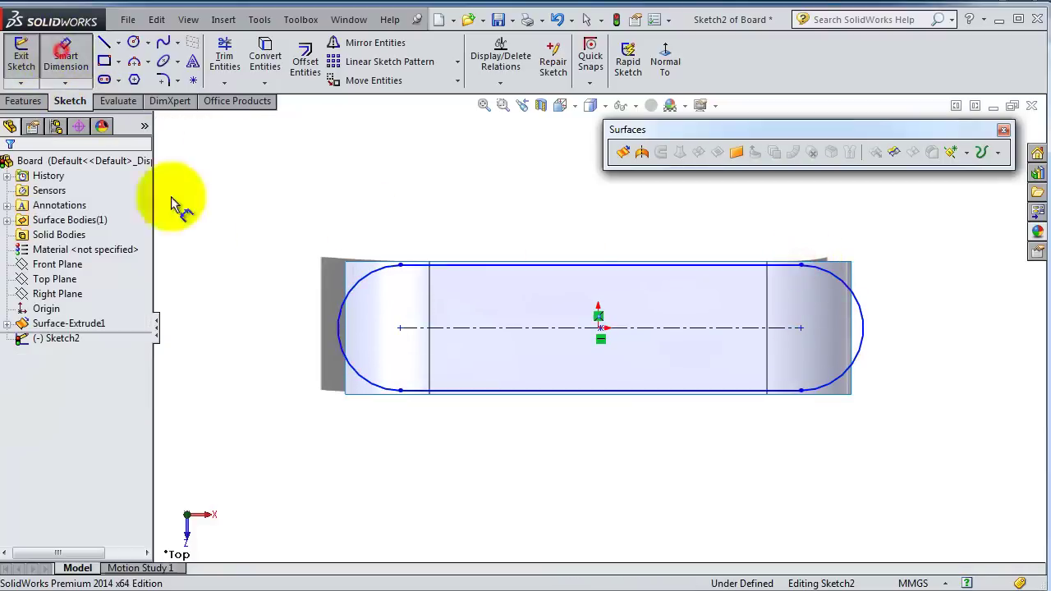
left_click(341, 319)
left_click(279, 320)
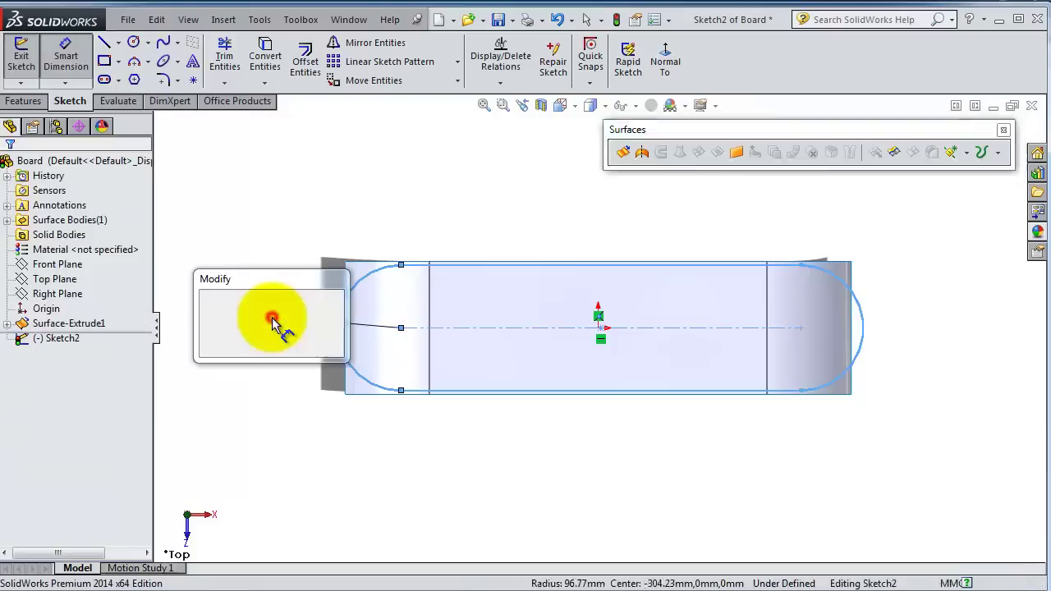
type("100")
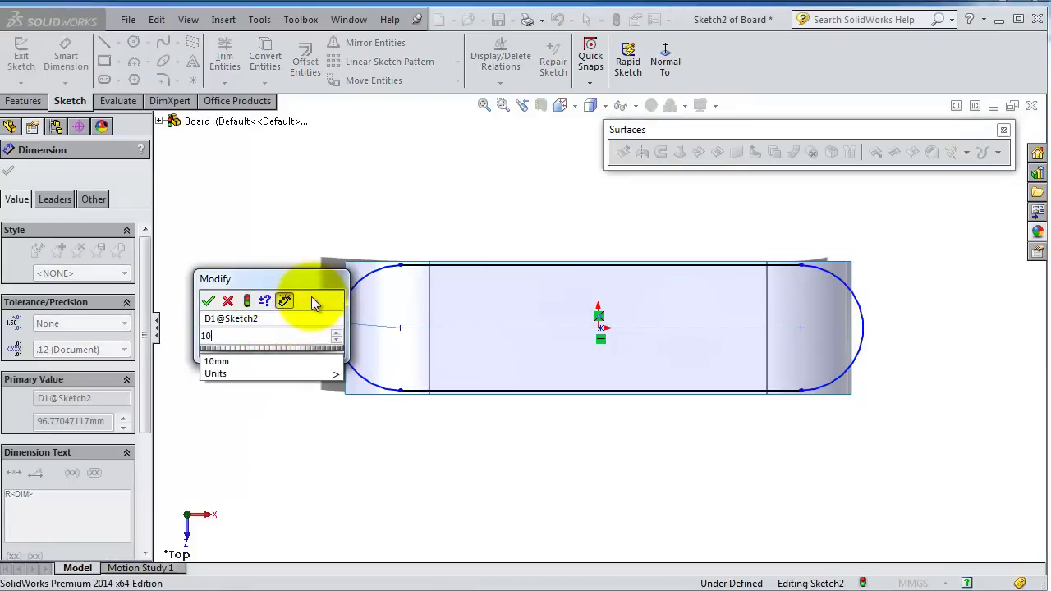
key("Return")
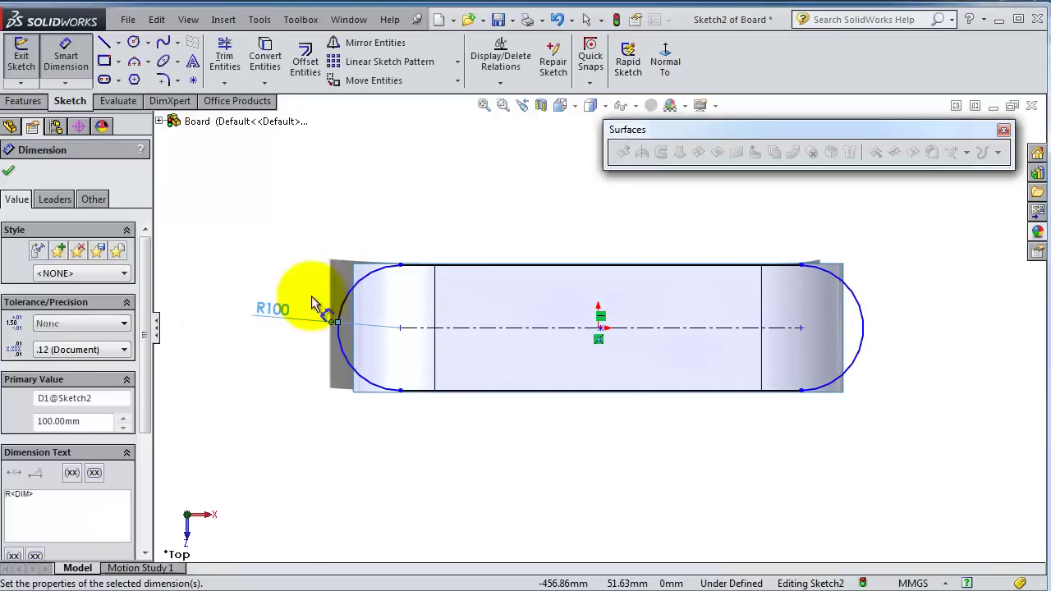
scroll(708, 328, "down", 2)
scroll(698, 329, "down", 1)
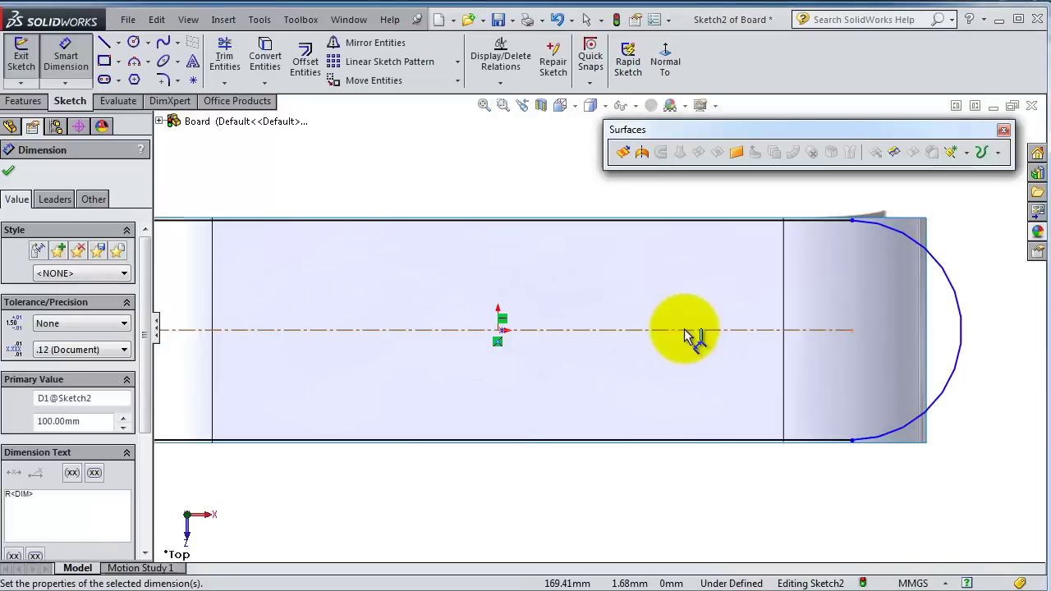
left_click(684, 330)
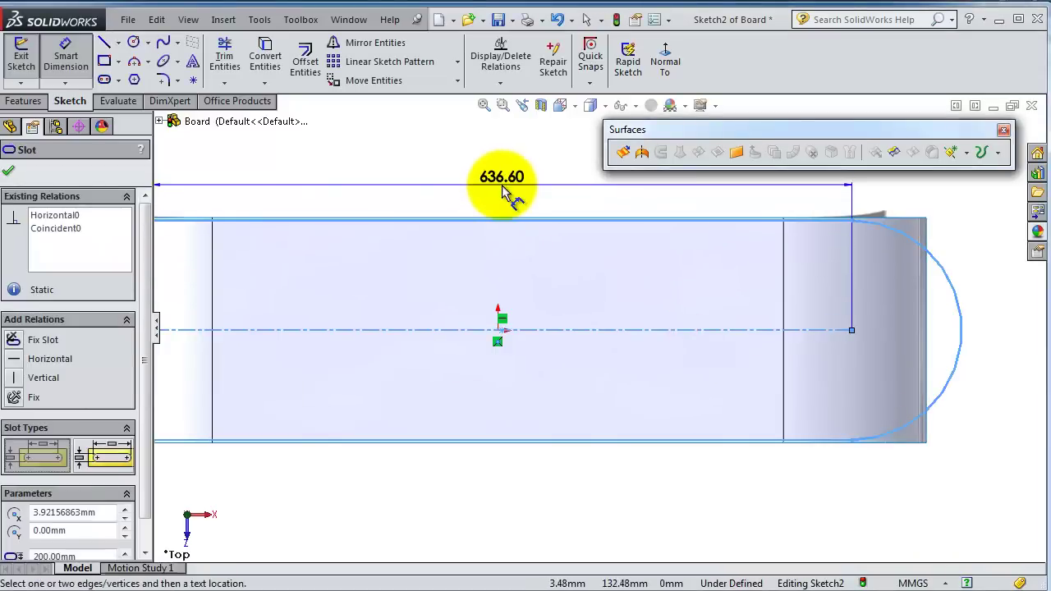
left_click(505, 193)
left_click(350, 215)
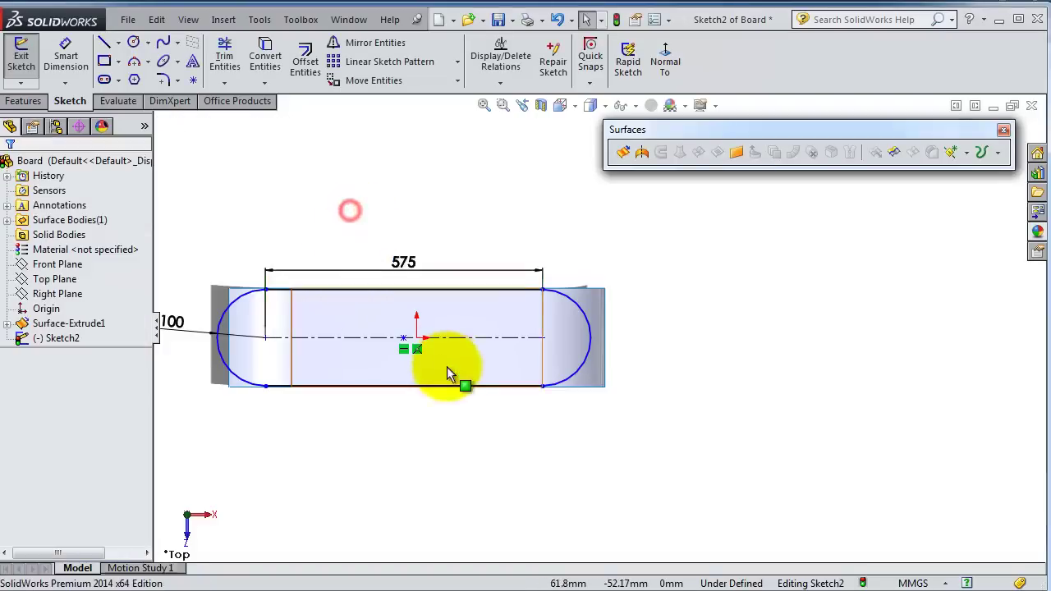
scroll(446, 366, "down", 2)
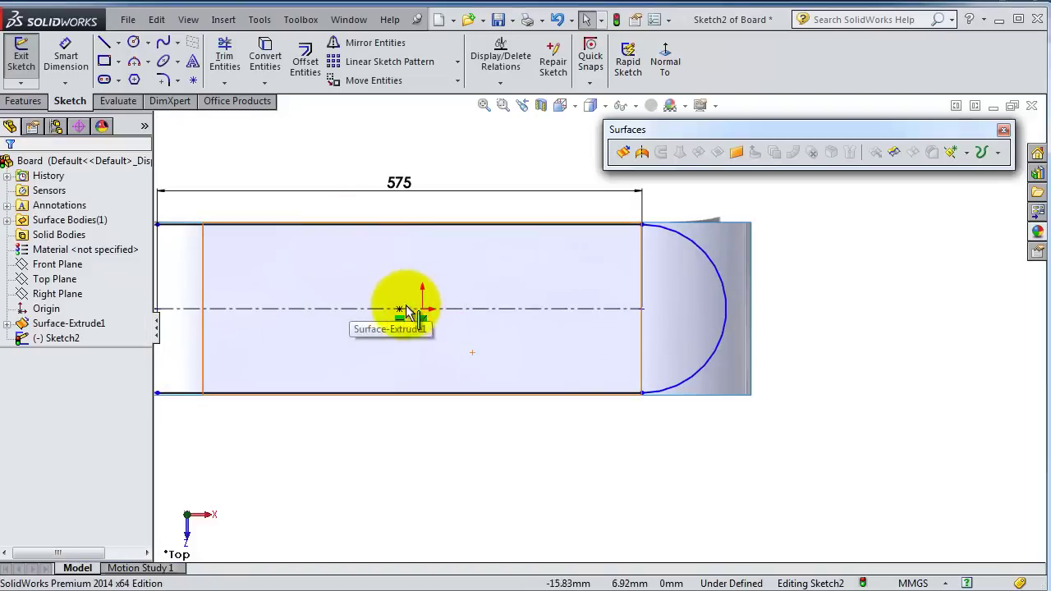
Step: Make the slot's centre point coincident with the origin to fully define the sketch
left_click(399, 308)
left_click(422, 309, "ctrl")
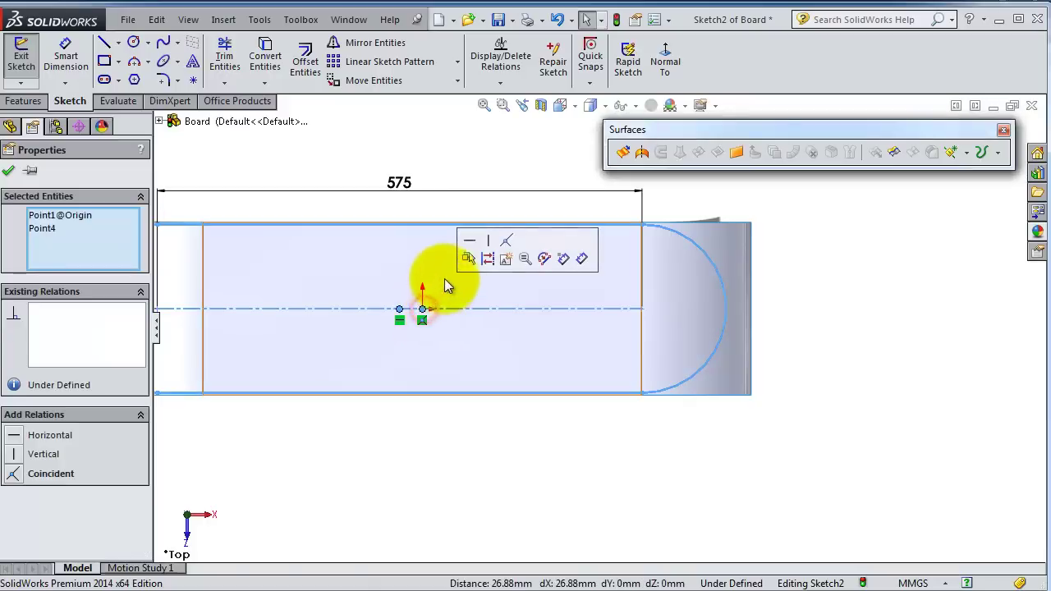
left_click(507, 246)
left_click(468, 164)
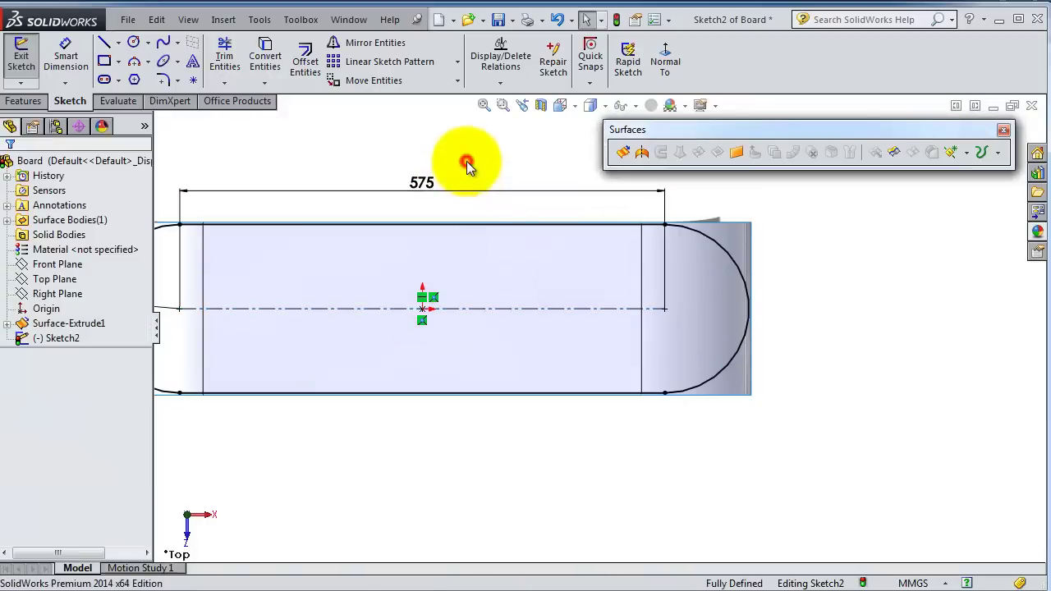
scroll(575, 312, "up", 3)
scroll(576, 364, "up", 2)
mouse_move(577, 363)
middle_mouse_down()
mouse_move(605, 429)
mouse_move(605, 497)
mouse_move(536, 405)
mouse_move(558, 328)
mouse_move(558, 276)
mouse_move(558, 321)
middle_mouse_up()
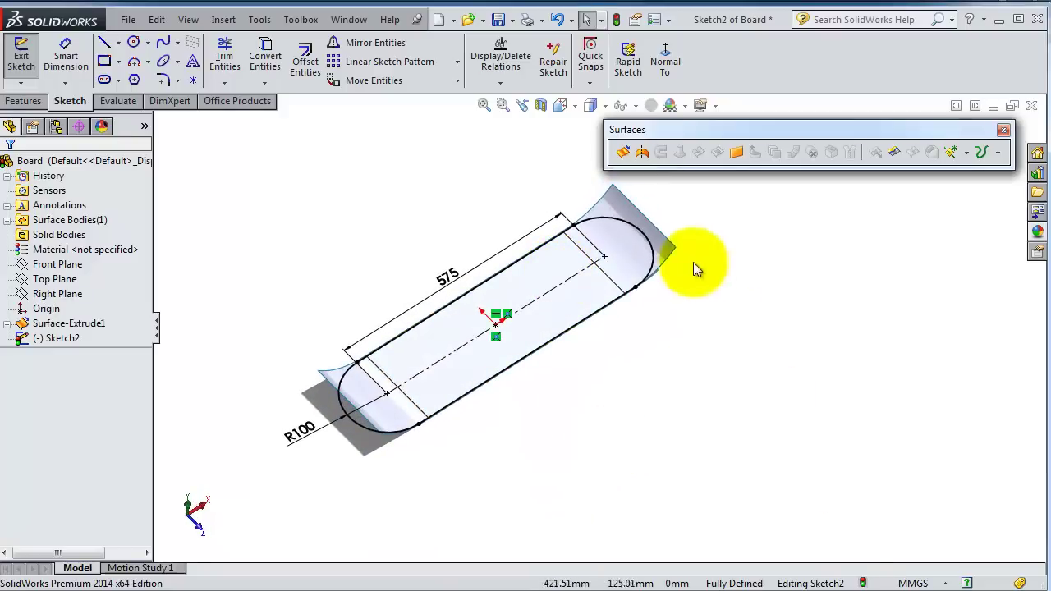
Step: Move the floating surface toolbar aside and exit the slot sketch
left_click(821, 336)
left_click(24, 102)
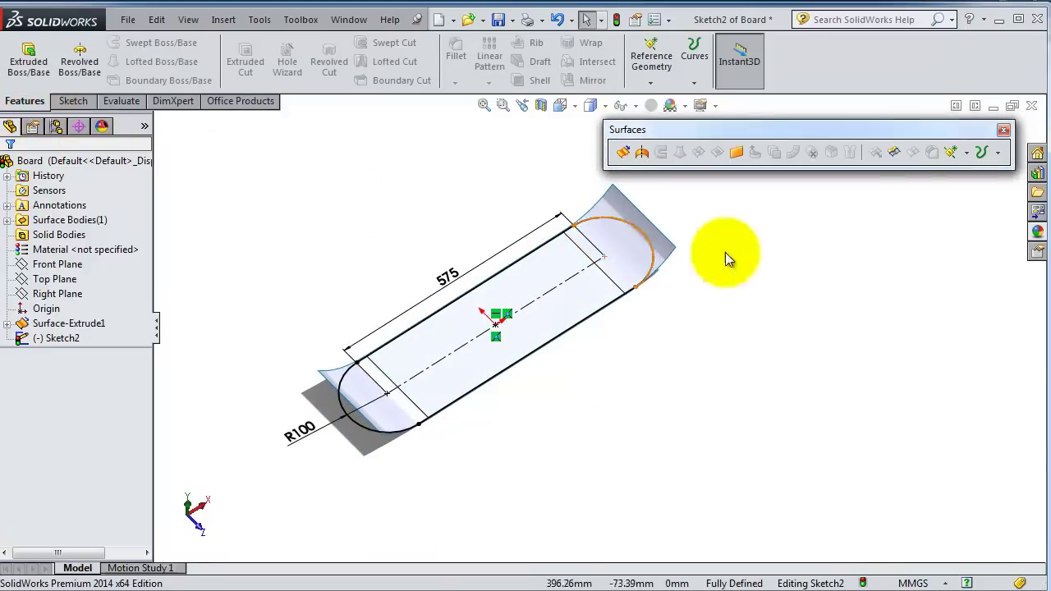
left_click(999, 154)
left_click(892, 301)
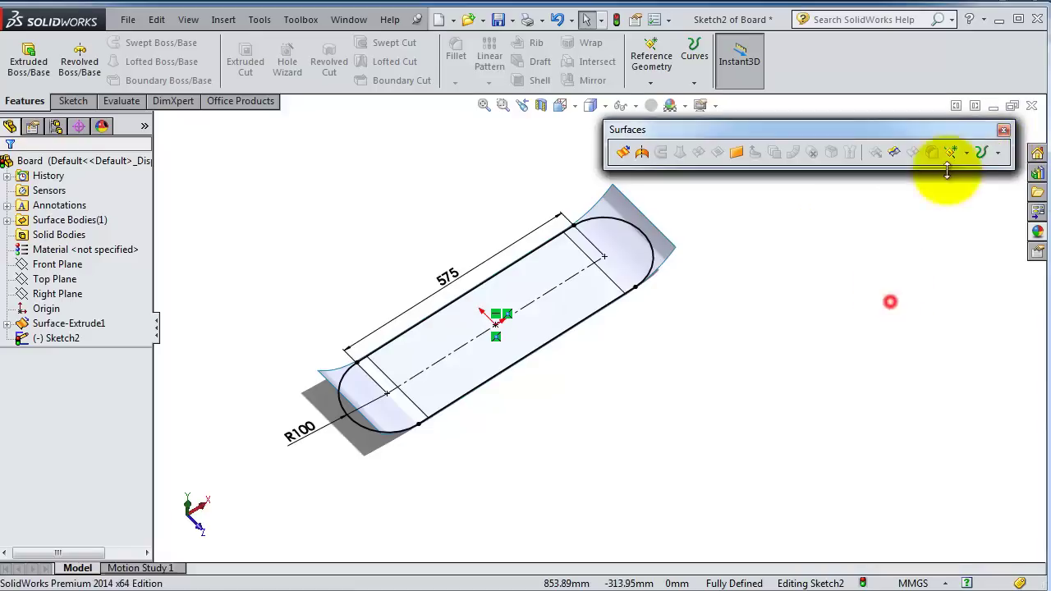
mouse_move(956, 132)
left_mouse_down()
mouse_move(827, 128)
mouse_move(922, 310)
left_mouse_up()
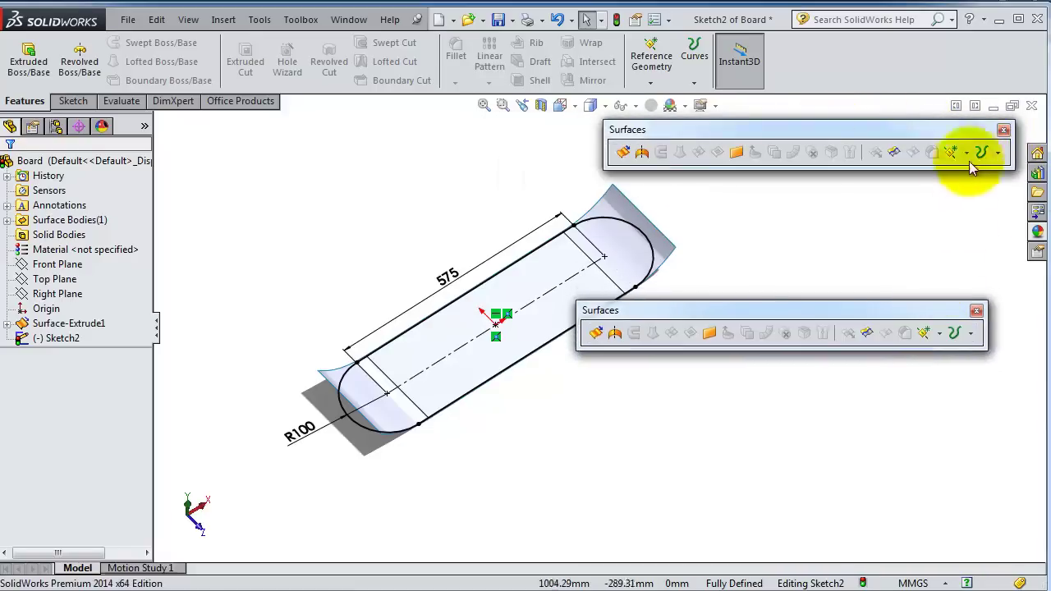
left_click(967, 129)
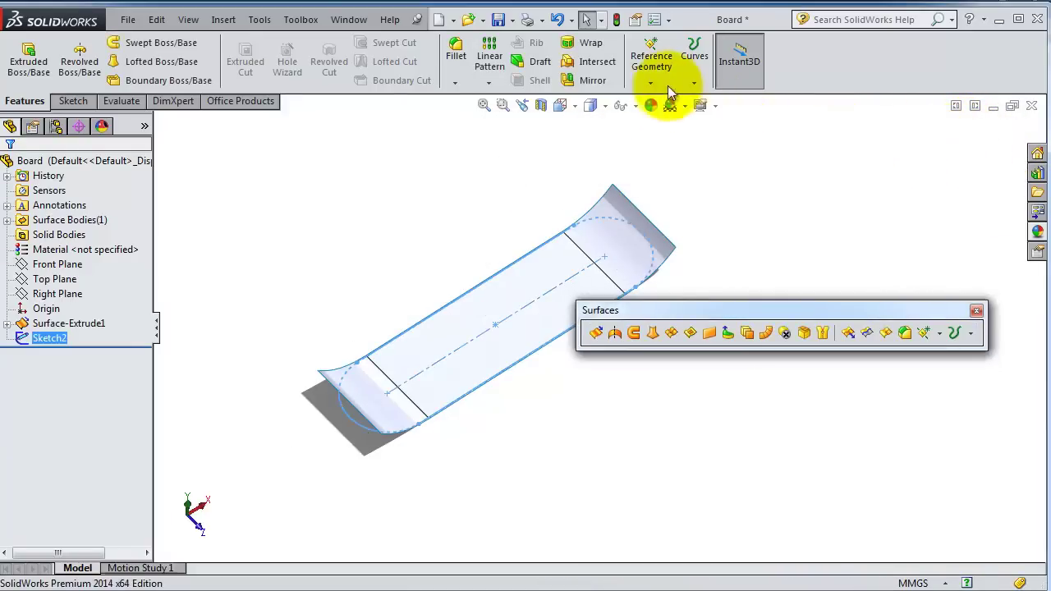
Step: Create a Projected Curve of Sketch2 onto both end faces and the middle face
left_click(695, 83)
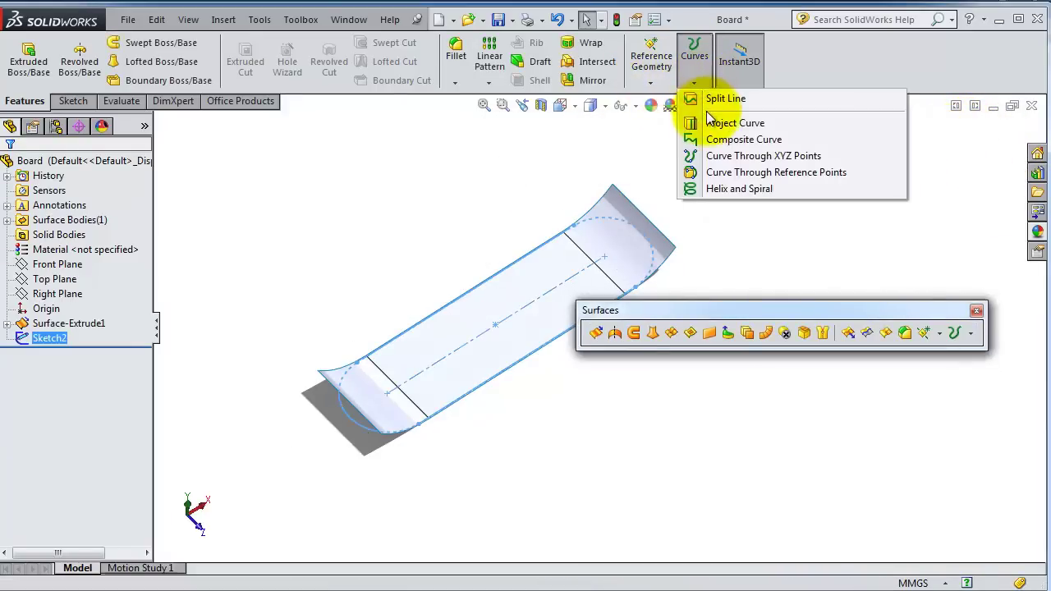
left_click(700, 123)
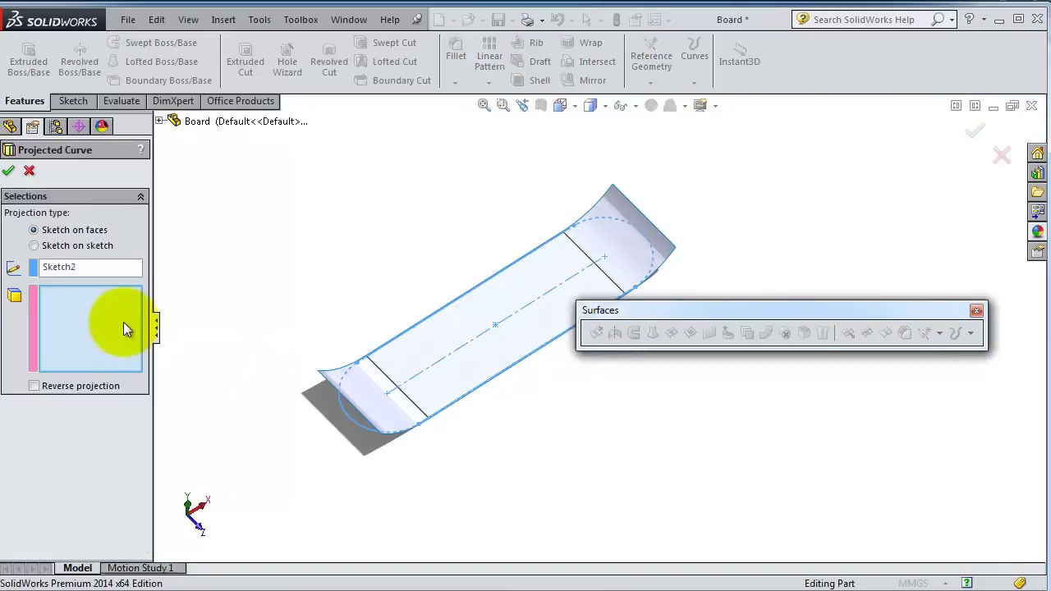
left_click(622, 205)
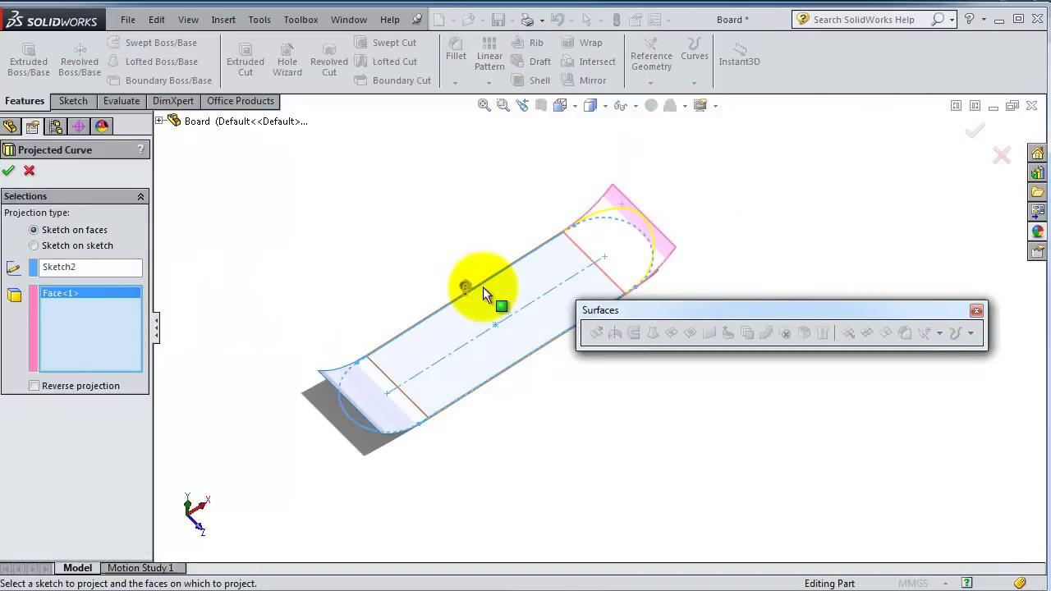
left_click(476, 353)
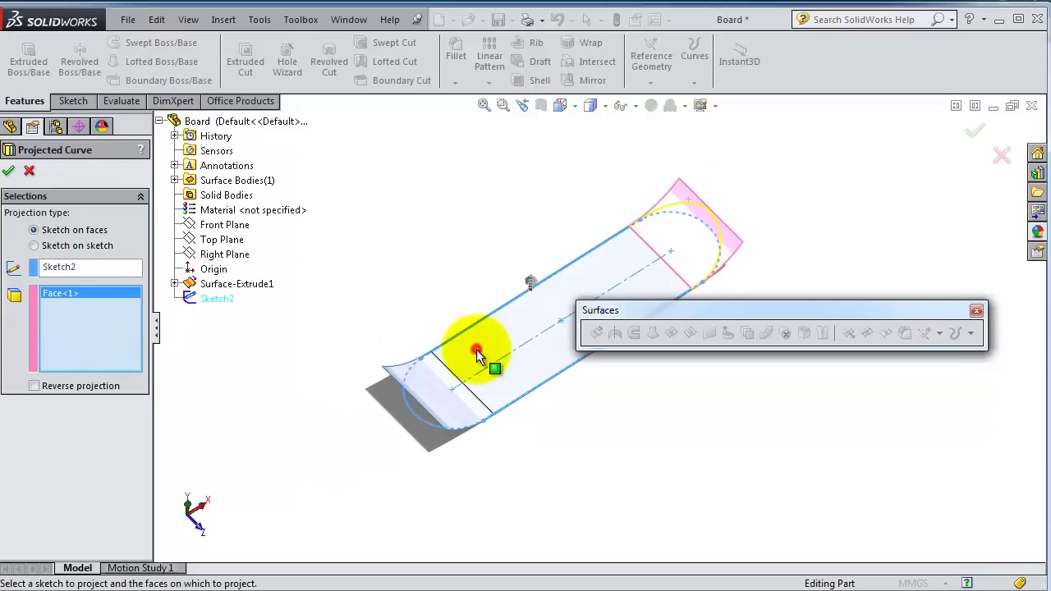
left_click(429, 386)
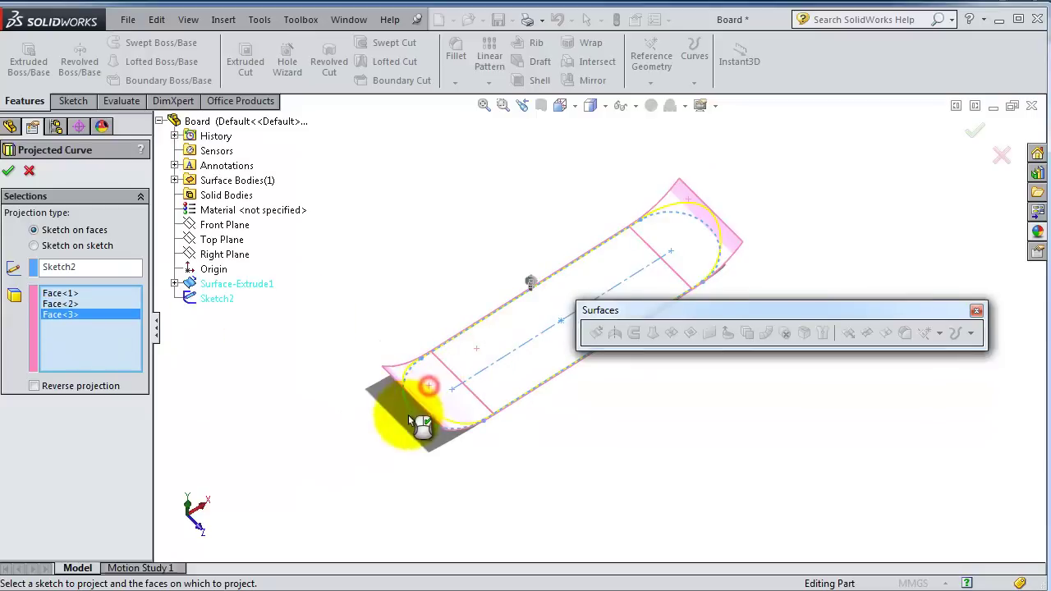
left_click(7, 173)
mouse_move(712, 424)
middle_mouse_down()
mouse_move(657, 328)
mouse_move(652, 371)
middle_mouse_up()
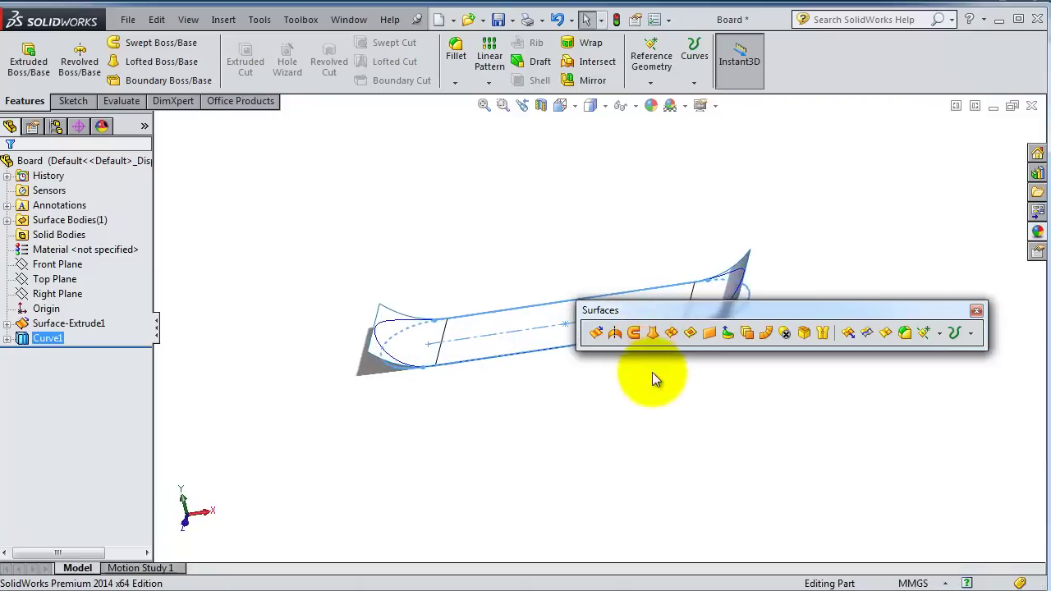
Step: Trim the board surface with Curve1, removing the area outside the slot outline
left_click(867, 337)
mouse_move(520, 413)
middle_mouse_down()
mouse_move(549, 436)
mouse_move(528, 310)
mouse_move(504, 305)
mouse_move(451, 353)
middle_mouse_up()
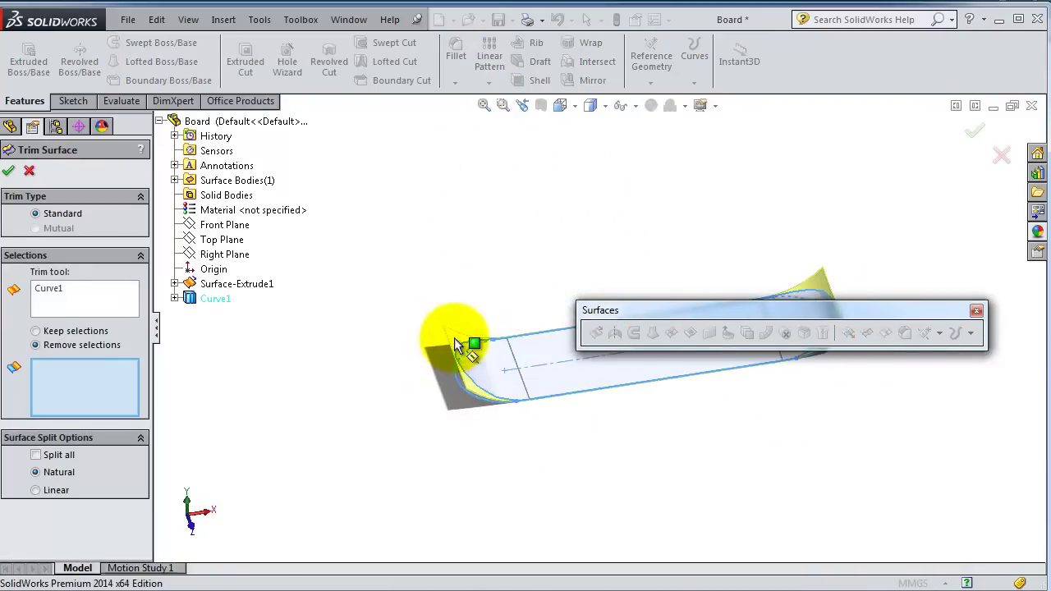
left_click(456, 345)
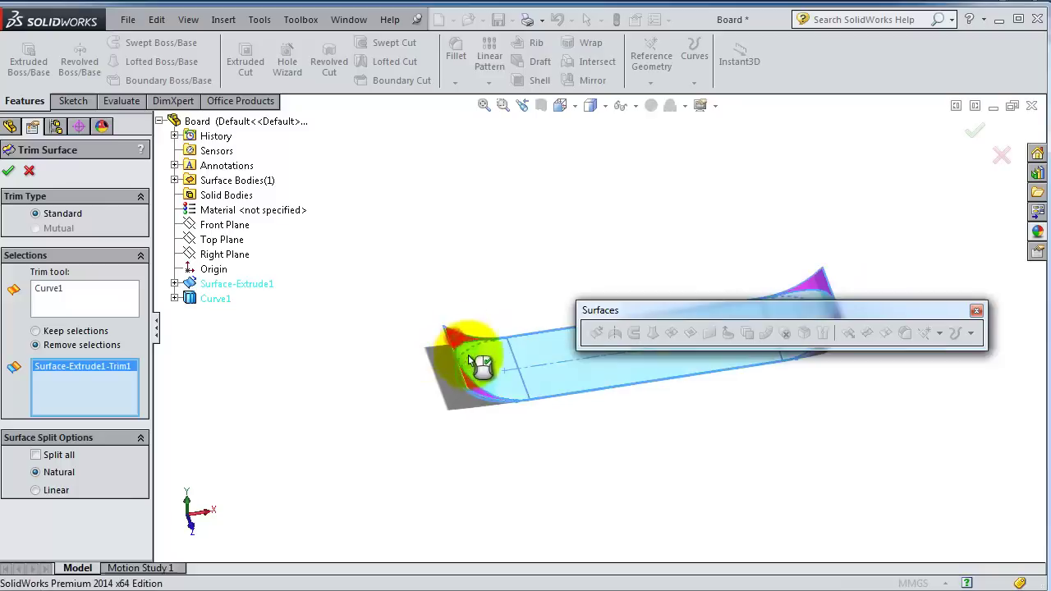
left_click(10, 177)
middle_click_drag(787, 435, 763, 411)
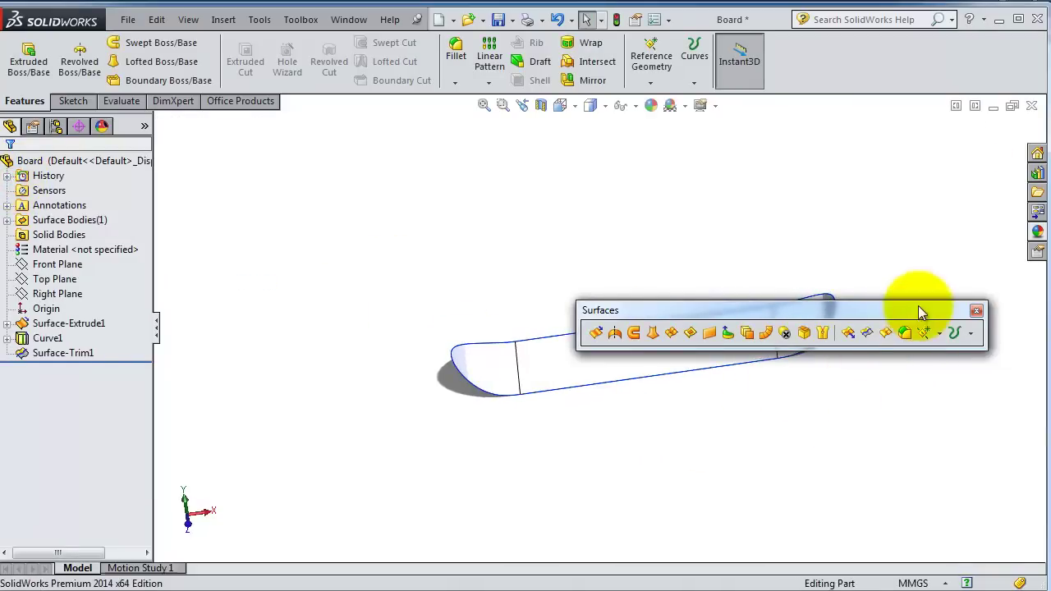
mouse_move(922, 305)
left_mouse_down()
mouse_move(913, 252)
mouse_move(941, 164)
left_mouse_up()
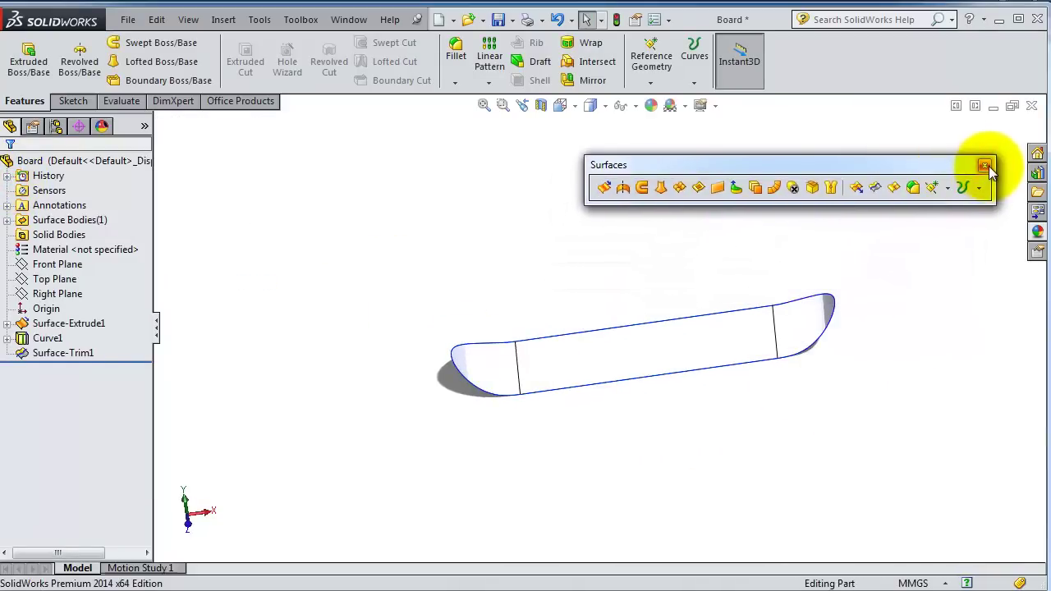
left_click(988, 165)
mouse_move(835, 311)
middle_mouse_down()
mouse_move(837, 218)
mouse_move(810, 347)
mouse_move(821, 415)
middle_mouse_up()
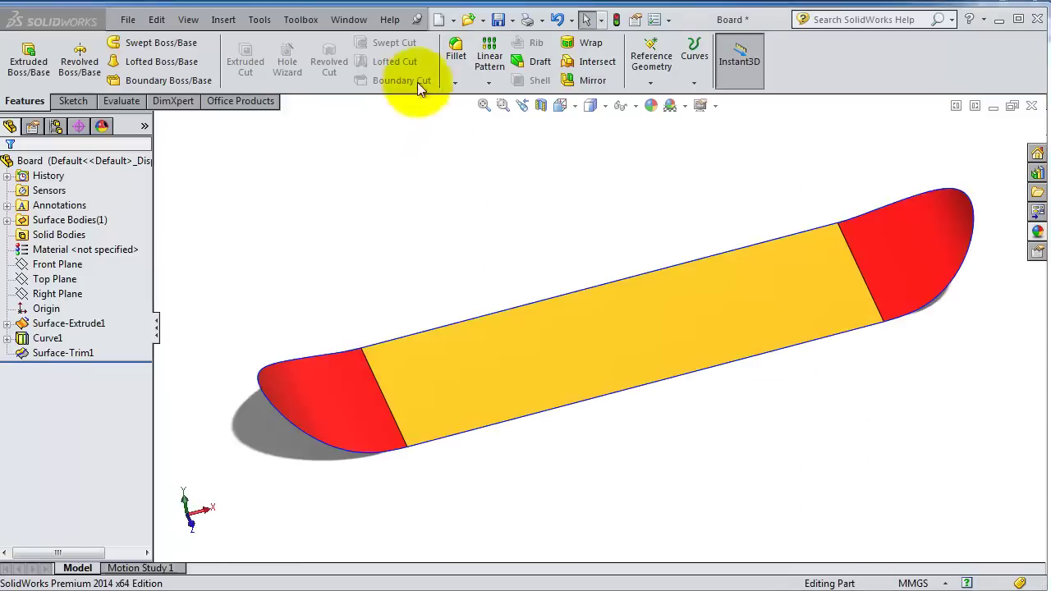
Step: Thicken Surface-Trim1 by 6 mm into a solid body
left_click(223, 18)
mouse_move(256, 42)
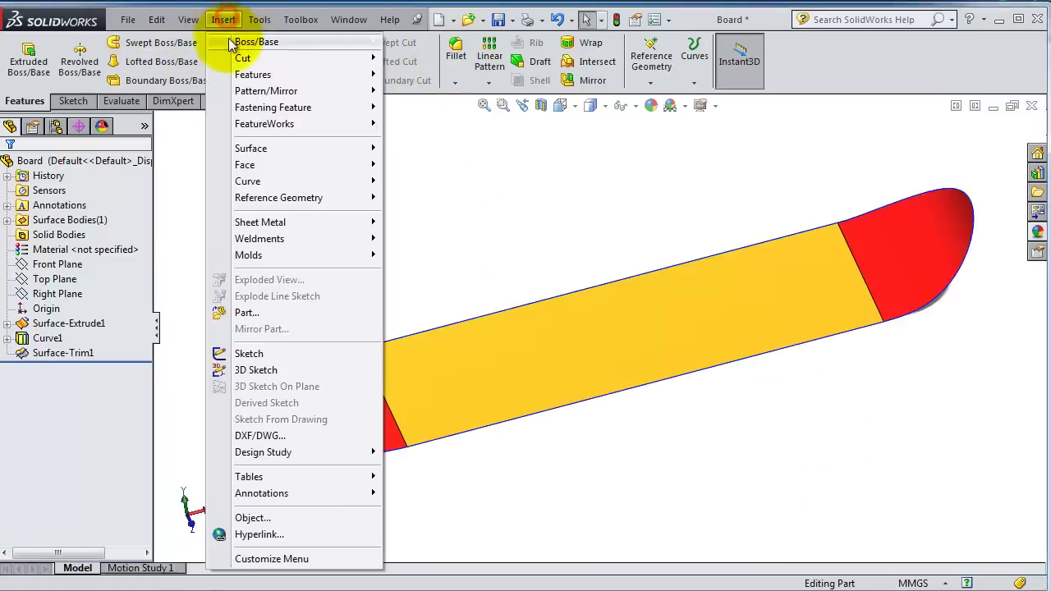
left_click(475, 124)
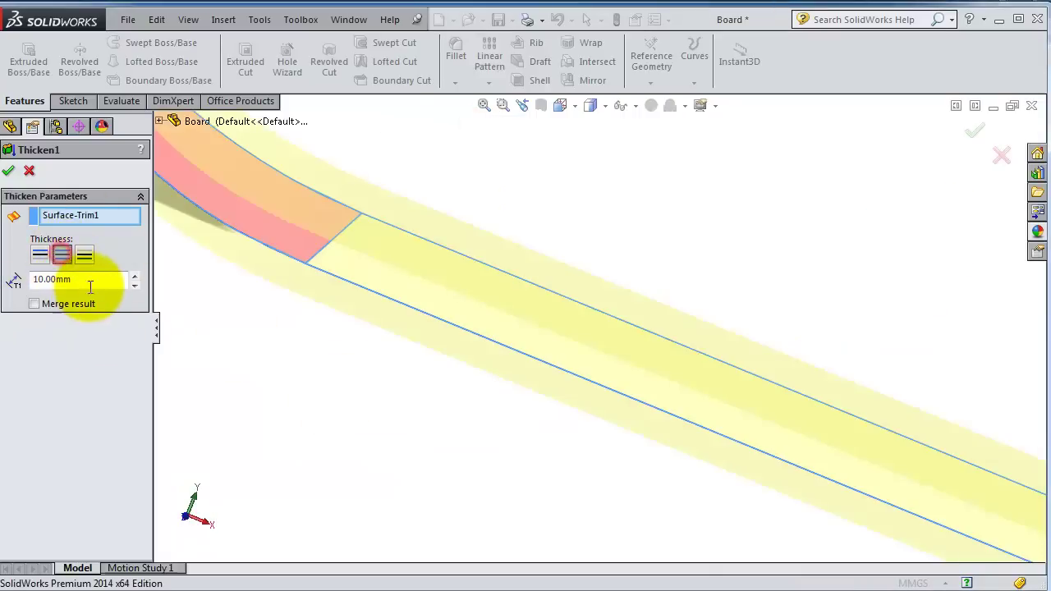
double_click(86, 279)
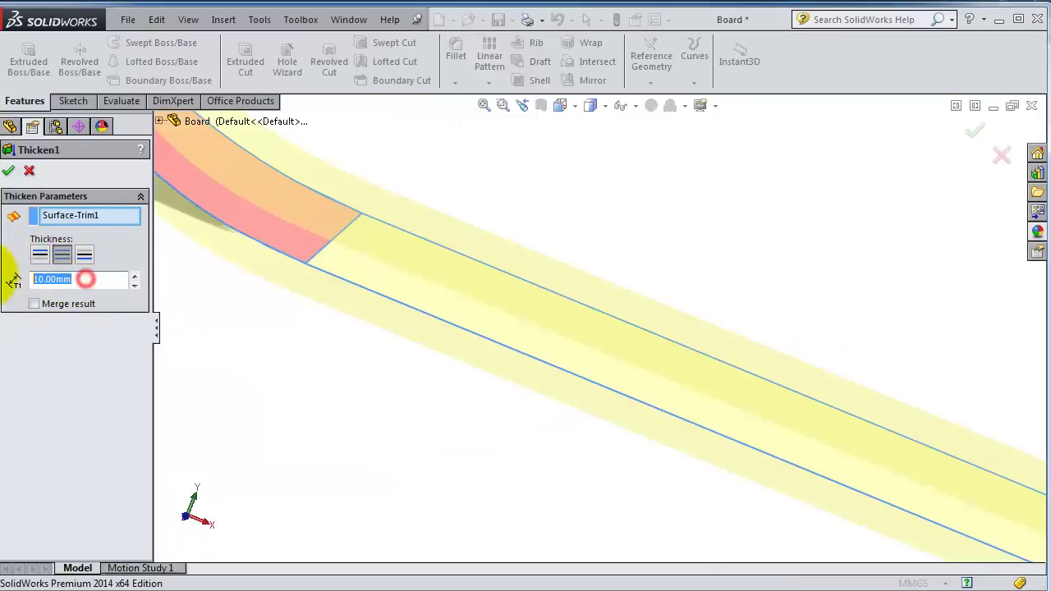
left_click(49, 373)
left_click(9, 172)
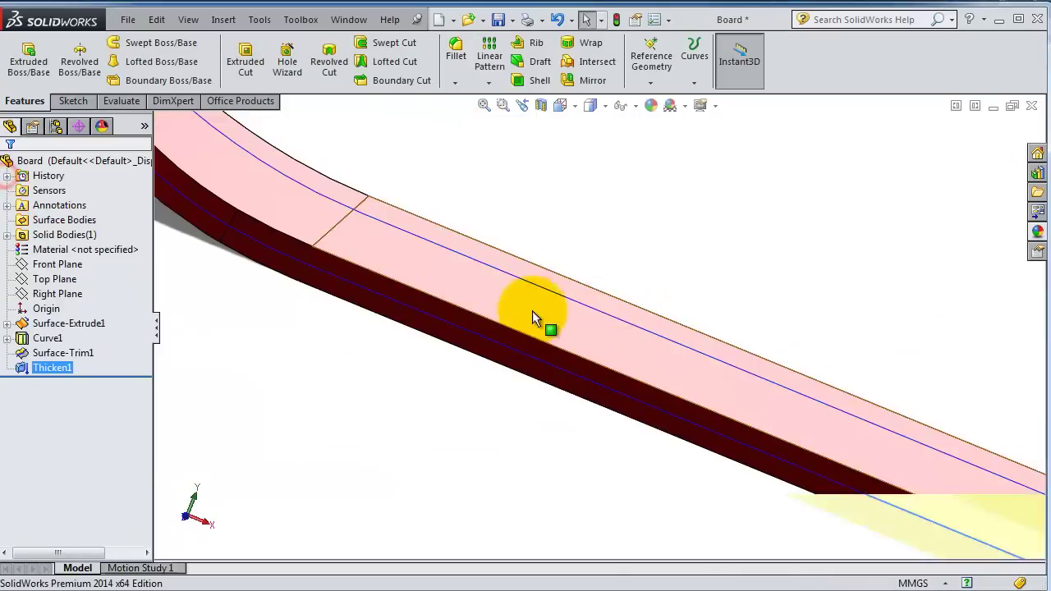
Step: Apply a 4.5 mm fillet to the deck's two long top and bottom edges
left_click(456, 53)
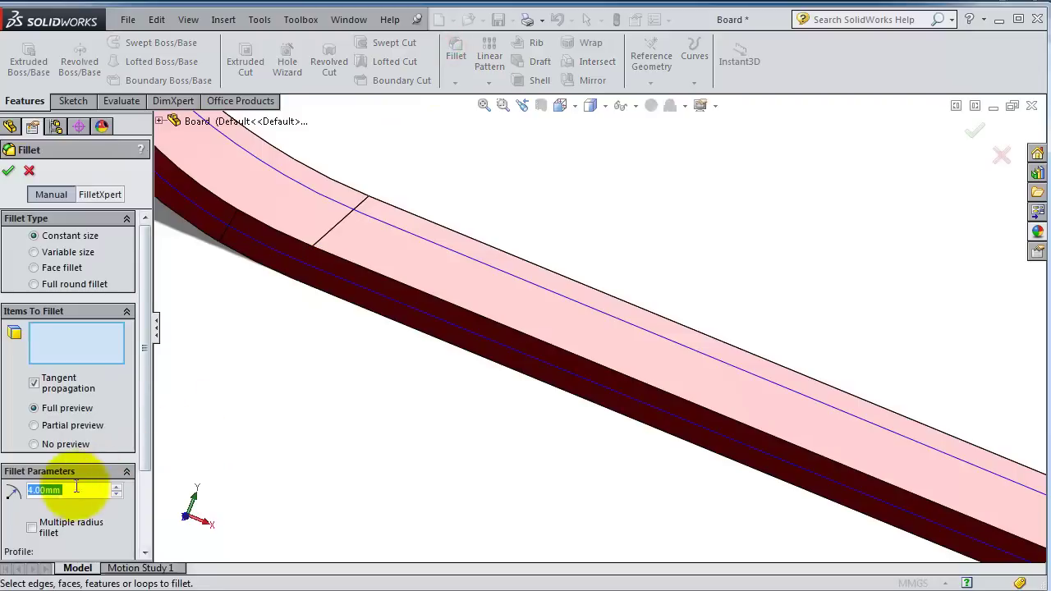
double_click(50, 490)
type("6")
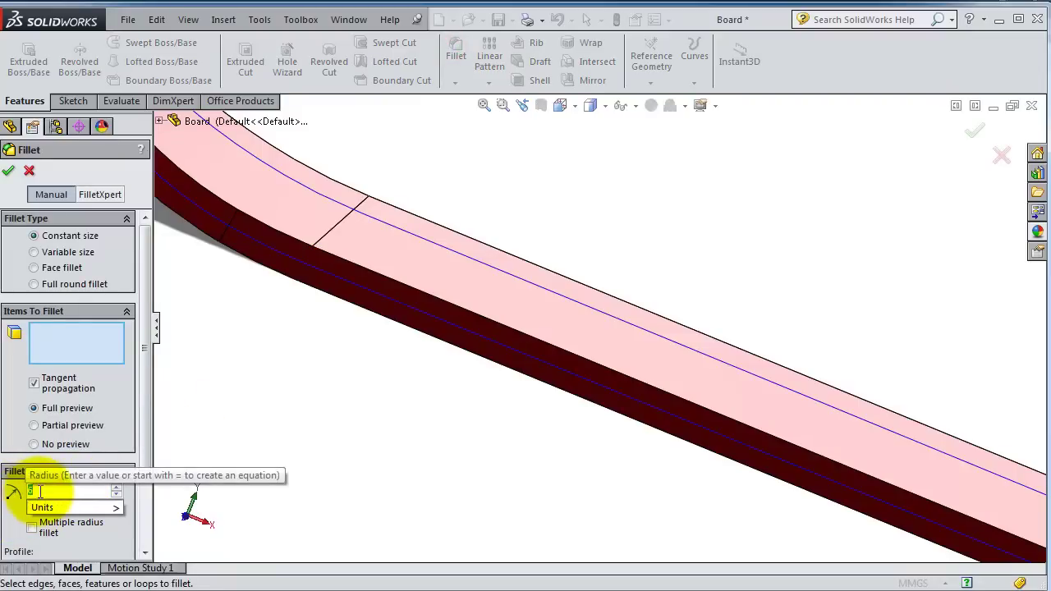
type("4.5")
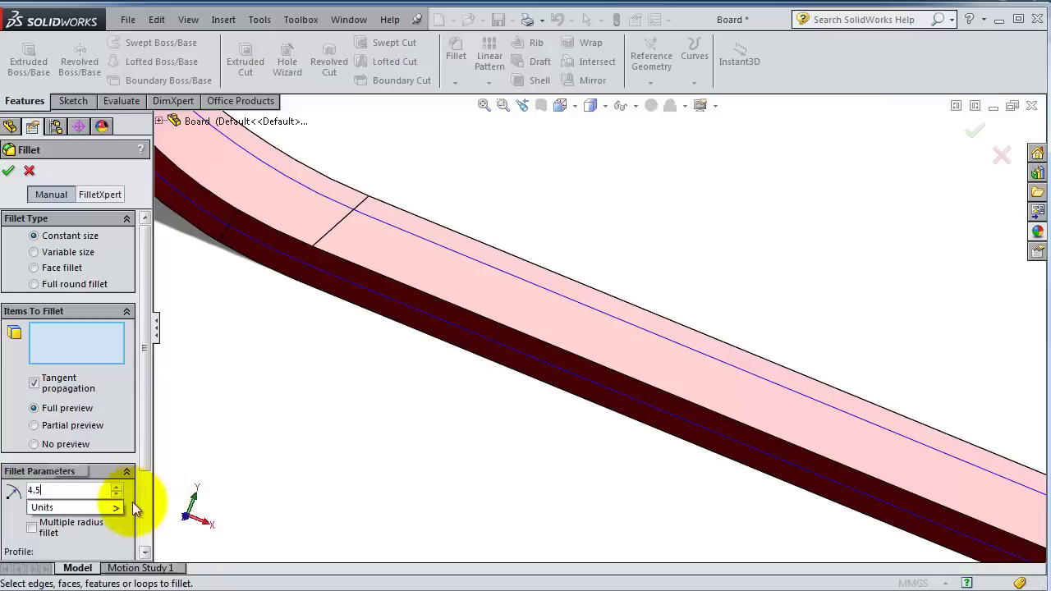
key("Return")
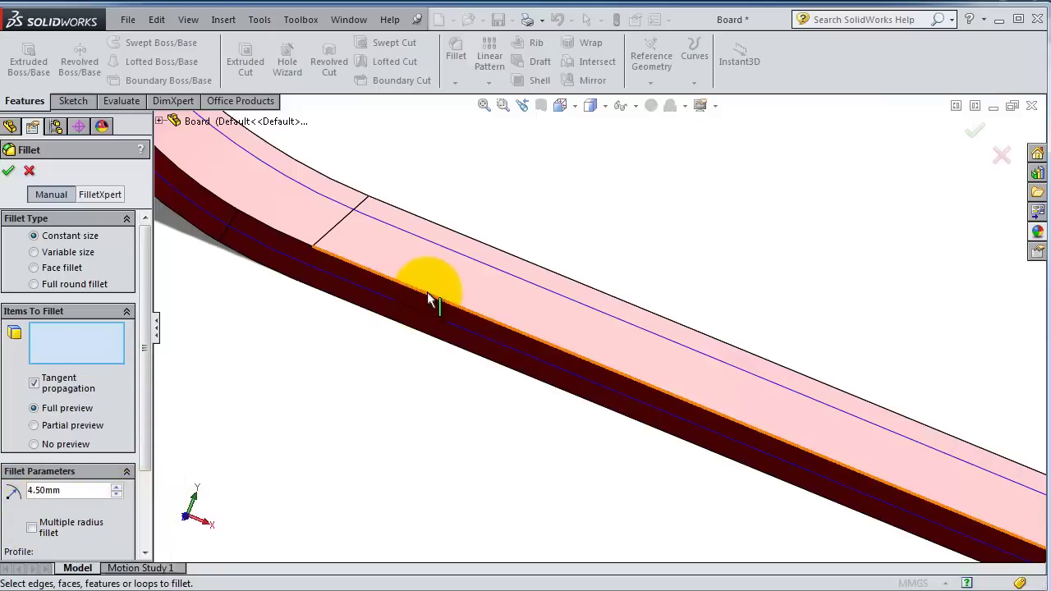
left_click(427, 292)
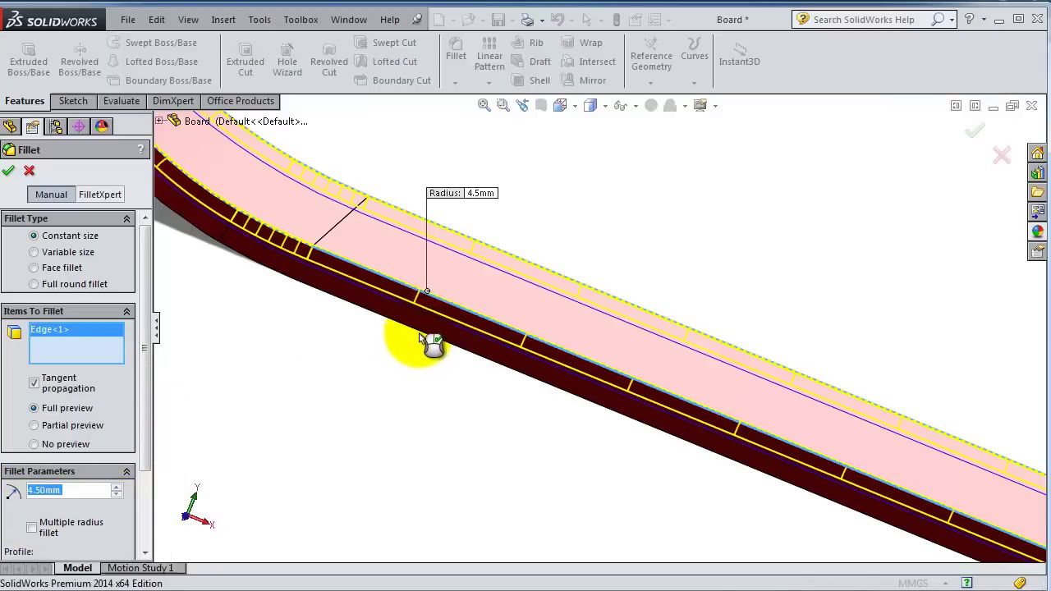
left_click(420, 386)
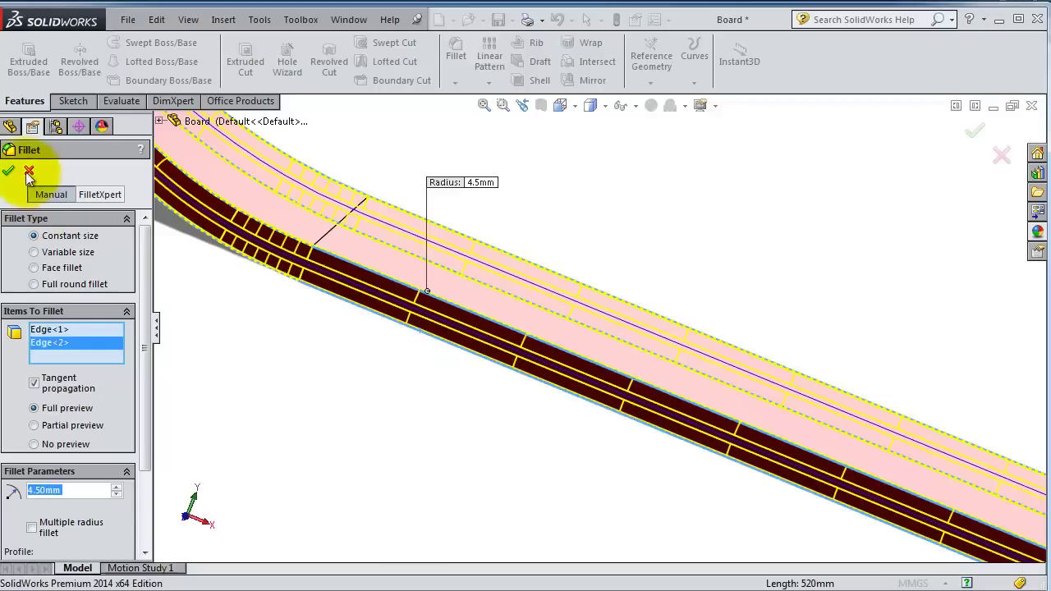
key("Return")
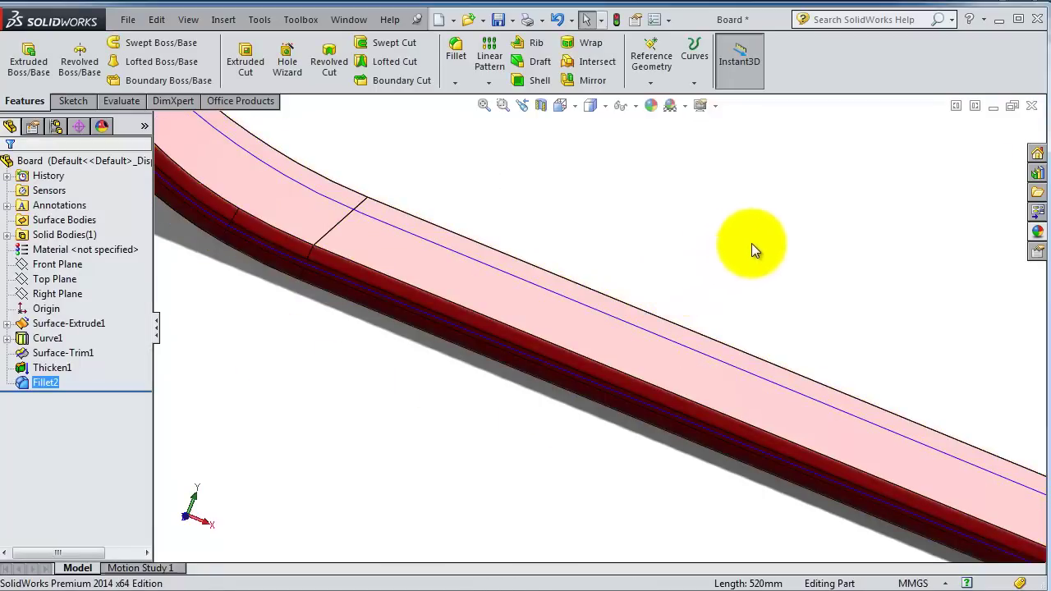
Step: Open a new sketch, Sketch3, on the deck's top face and view it Normal To
scroll(734, 301, "up", 5)
scroll(741, 307, "up", 3)
mouse_move(741, 306)
middle_mouse_down()
mouse_move(760, 397)
mouse_move(742, 347)
mouse_move(755, 431)
middle_mouse_up()
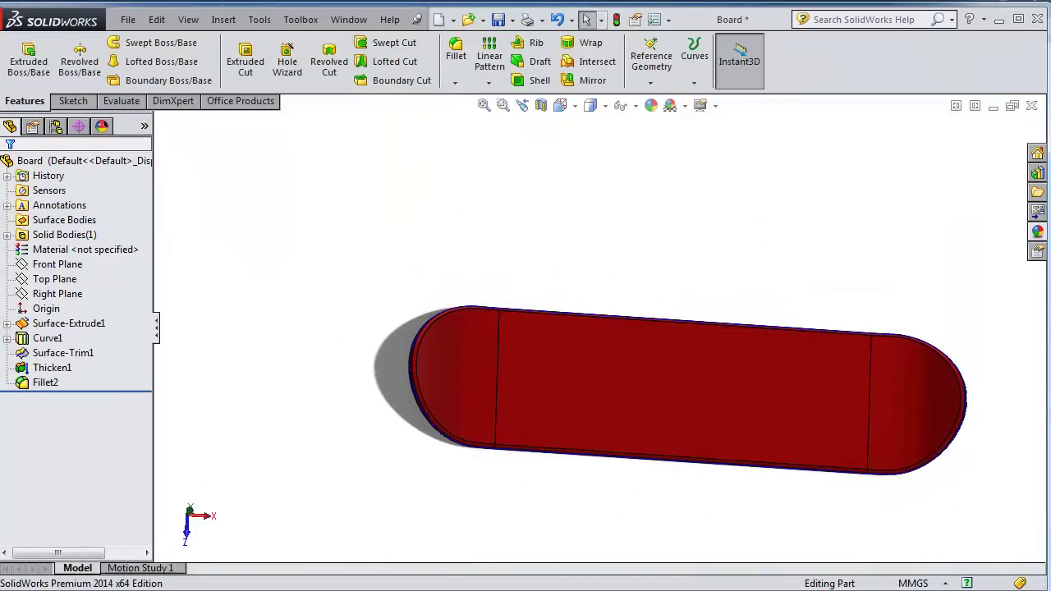
left_click(277, 375)
left_click(54, 279, "ctrl")
left_click(62, 284)
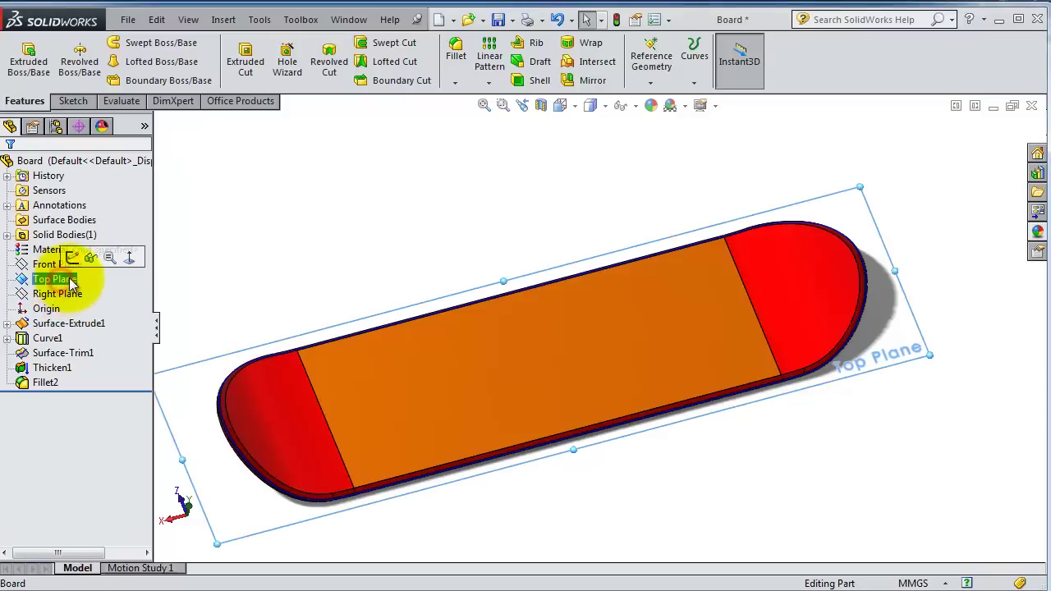
left_click(630, 294)
left_click(676, 244)
left_click(666, 49)
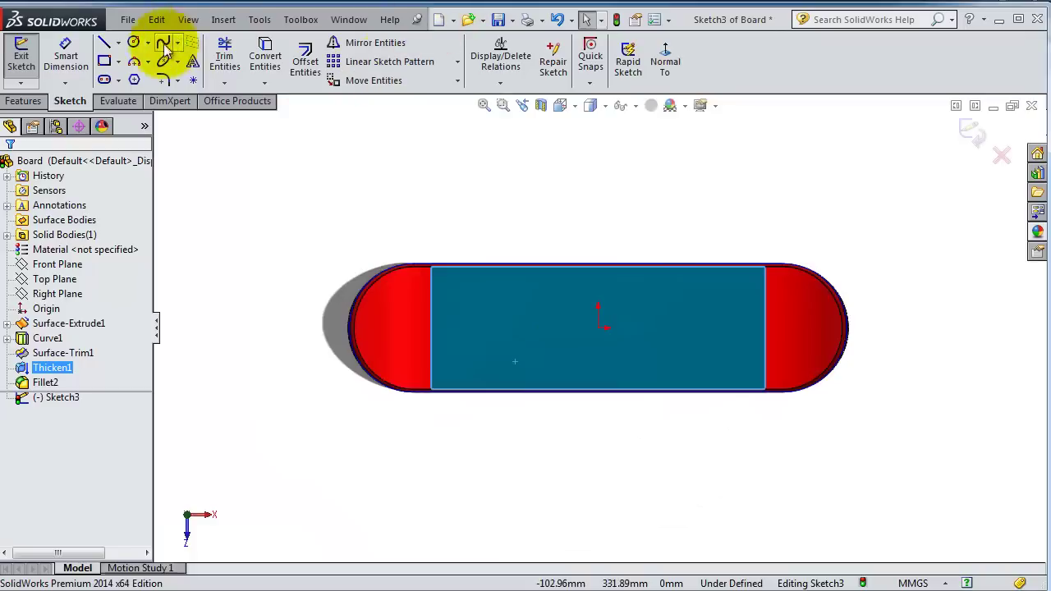
Step: Draw a center rectangle near the deck's right end
left_click(118, 60)
left_click(134, 95)
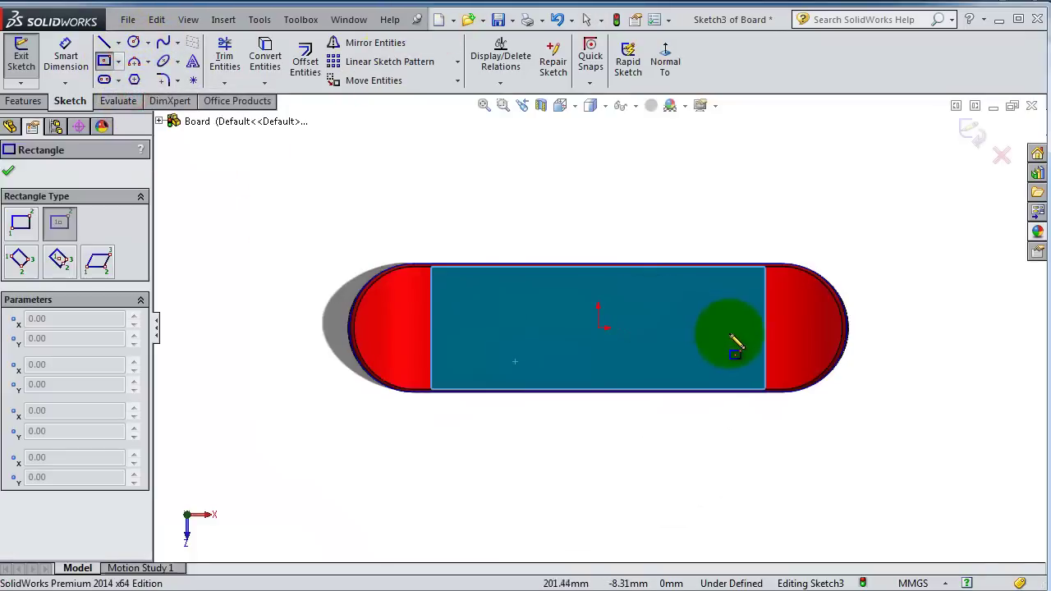
scroll(760, 332, "down", 2)
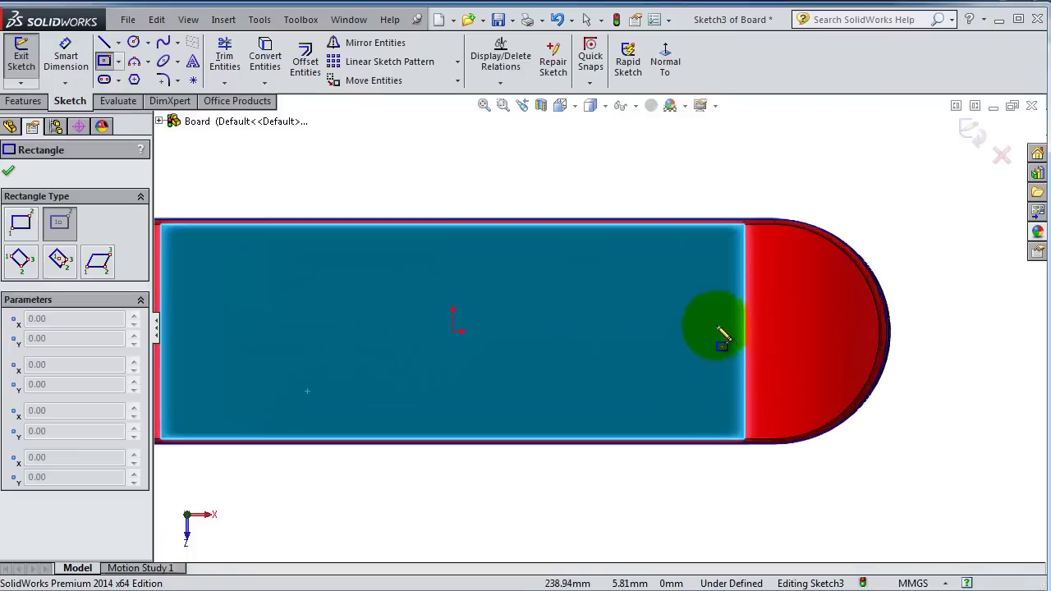
left_click(696, 332)
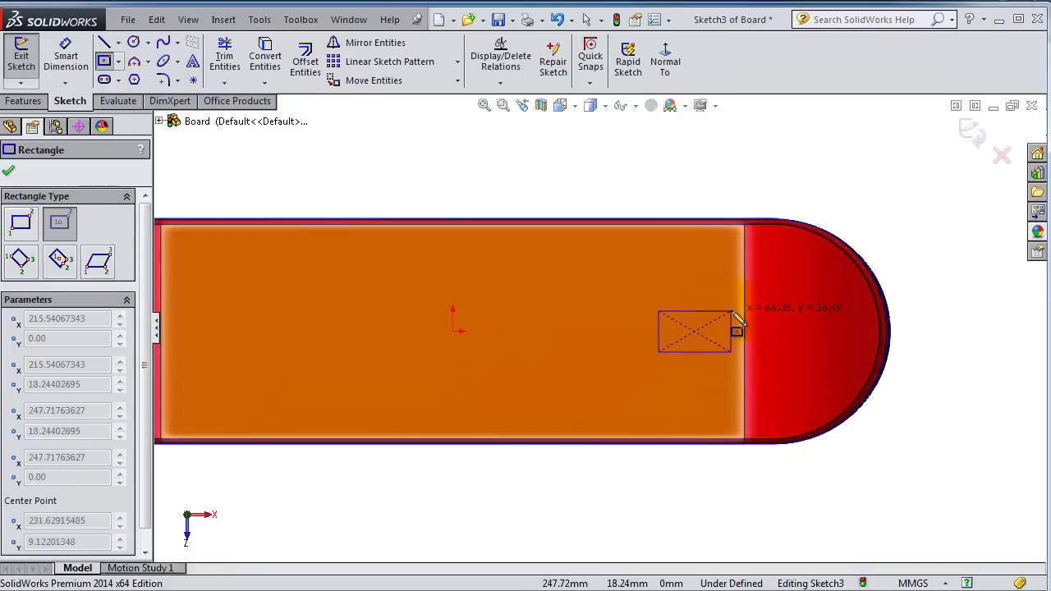
left_click(732, 307)
Step: Dimension the rectangle 40 mm tall and 55 mm wide
left_click(66, 49)
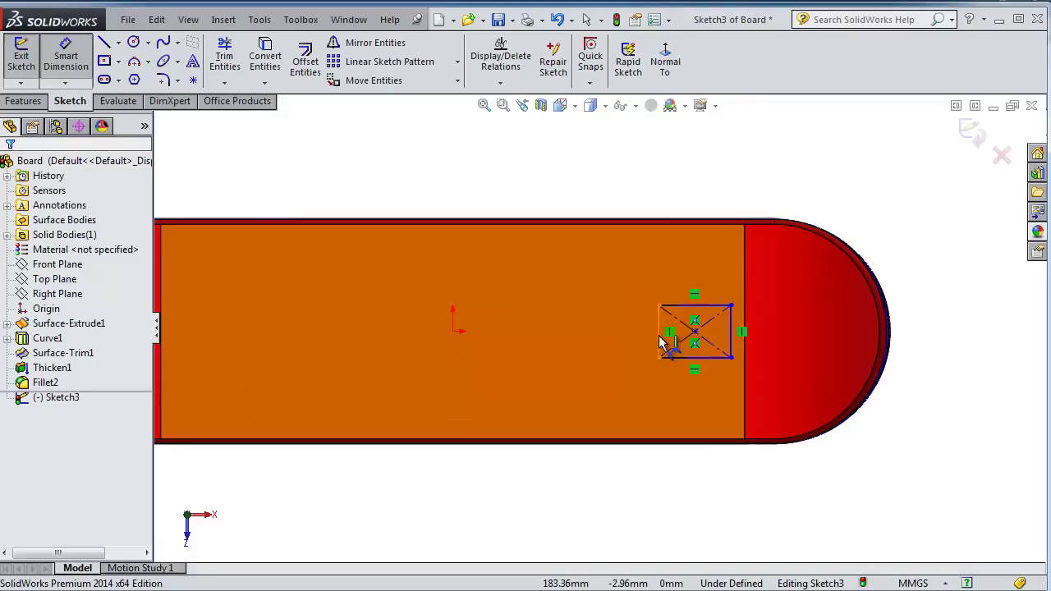
left_click(662, 343)
left_click(632, 343)
type("4")
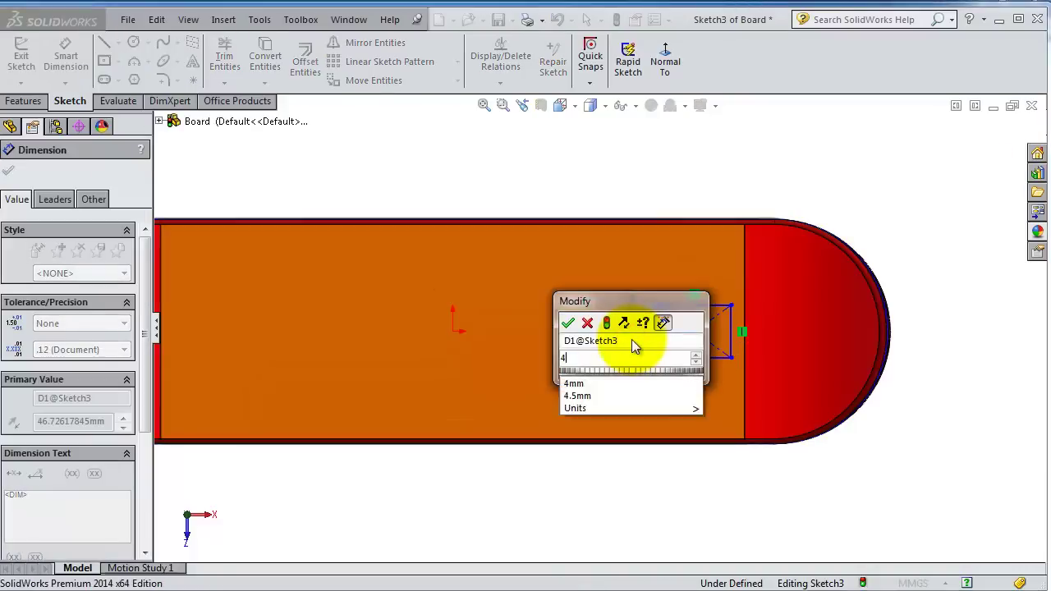
key("Return")
left_click(694, 303)
left_click(708, 278)
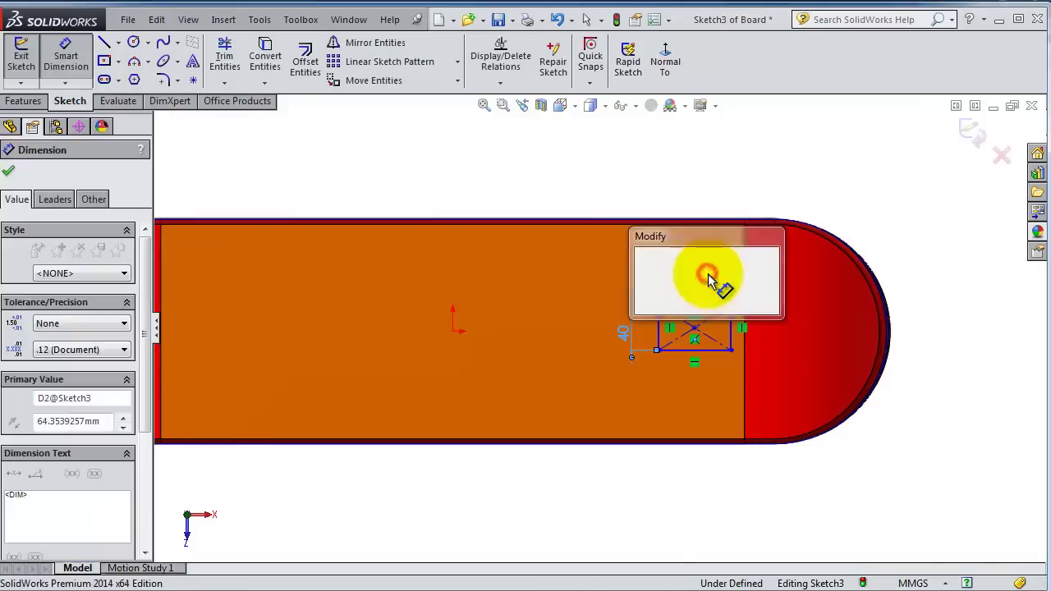
type("55")
key("Return")
scroll(712, 314, "down", 2)
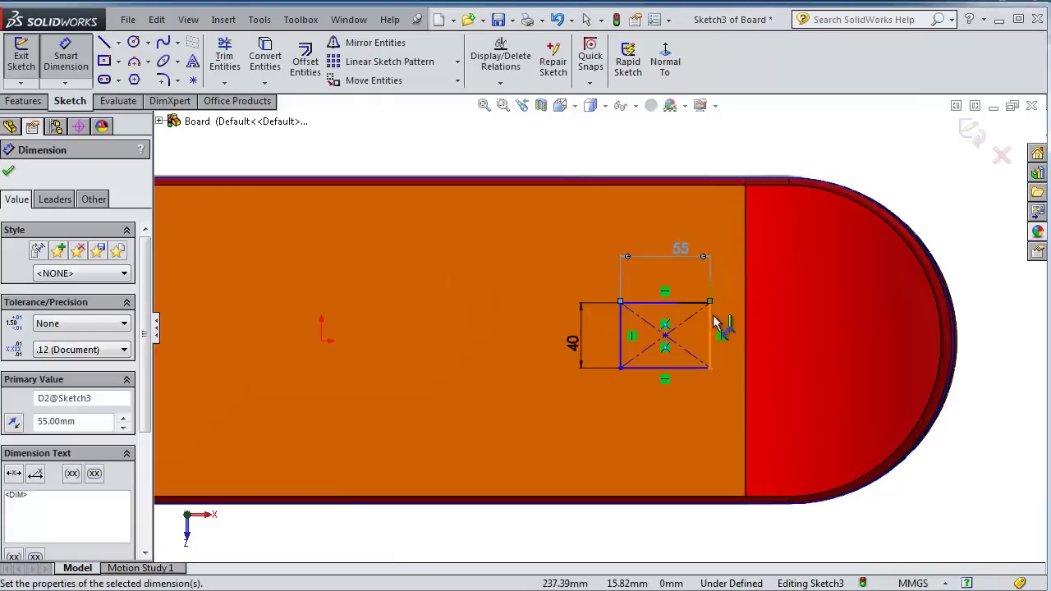
Step: Convert the rectangle's edges to construction lines
left_click(323, 211)
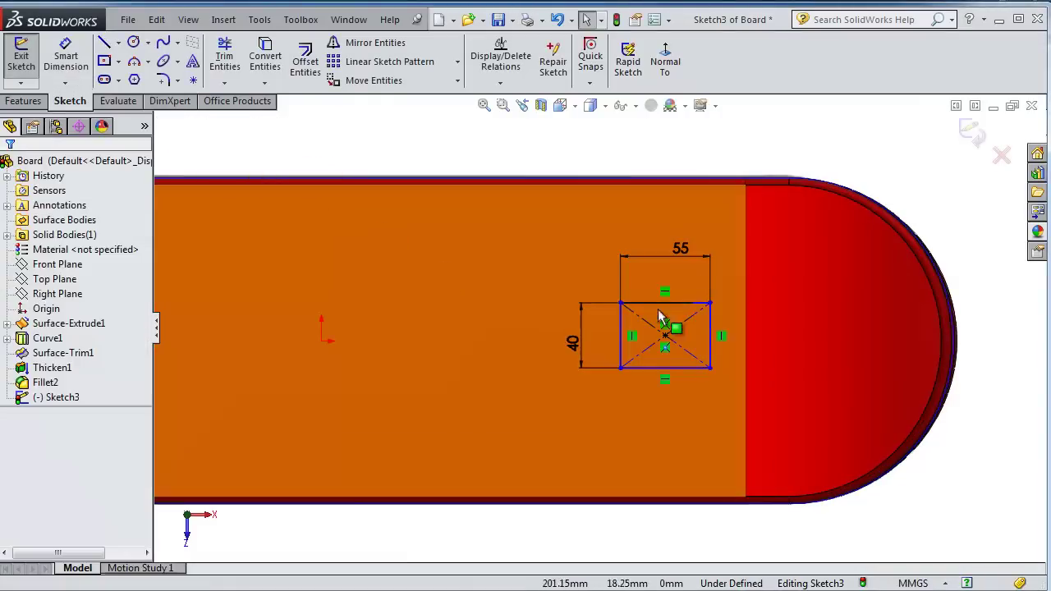
left_click(661, 303)
left_click(710, 349, "ctrl")
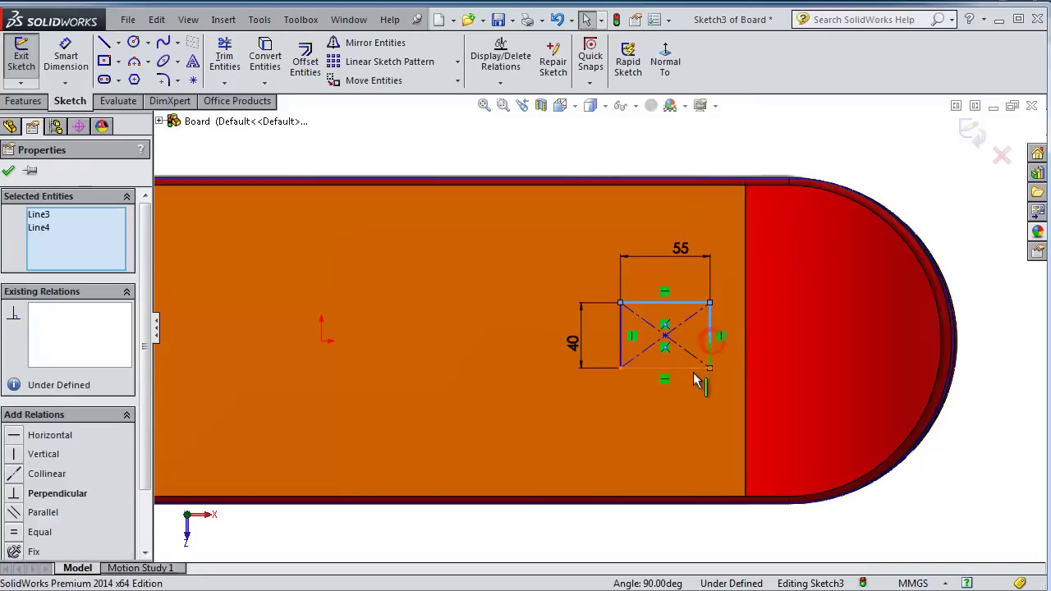
left_click(694, 368, "ctrl")
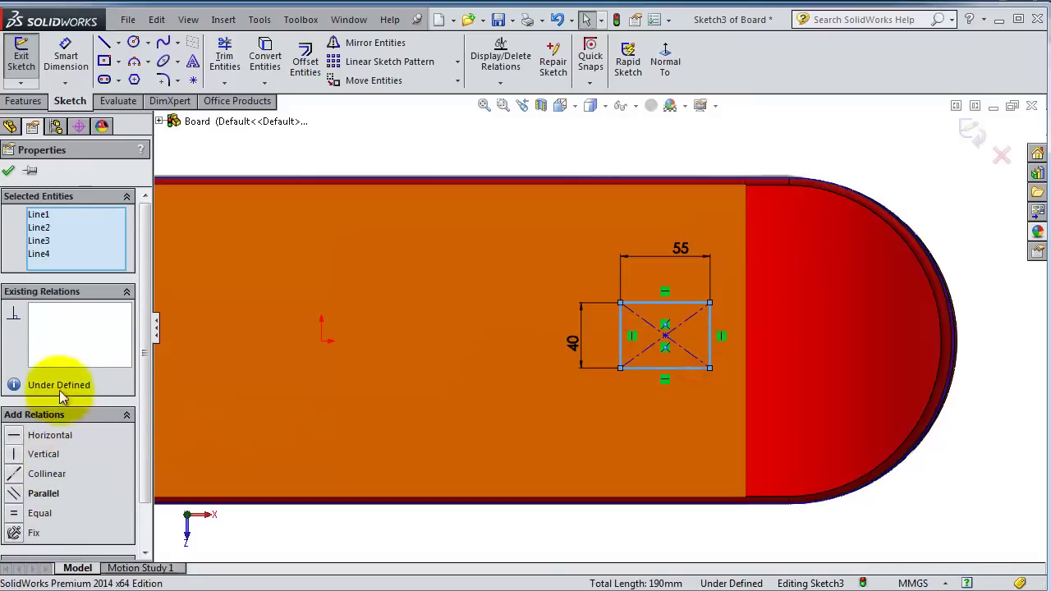
scroll(149, 424, "down", 2)
left_click(33, 529)
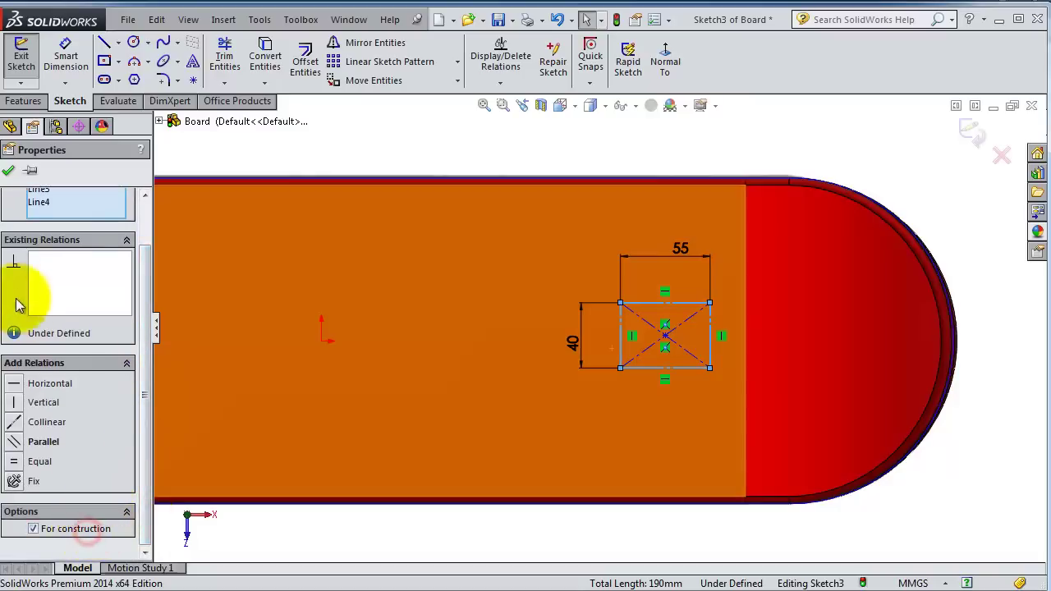
left_click(8, 171)
Step: Add a Horizontal relation between the rectangle's centre point and the origin
scroll(698, 374, "down", 3)
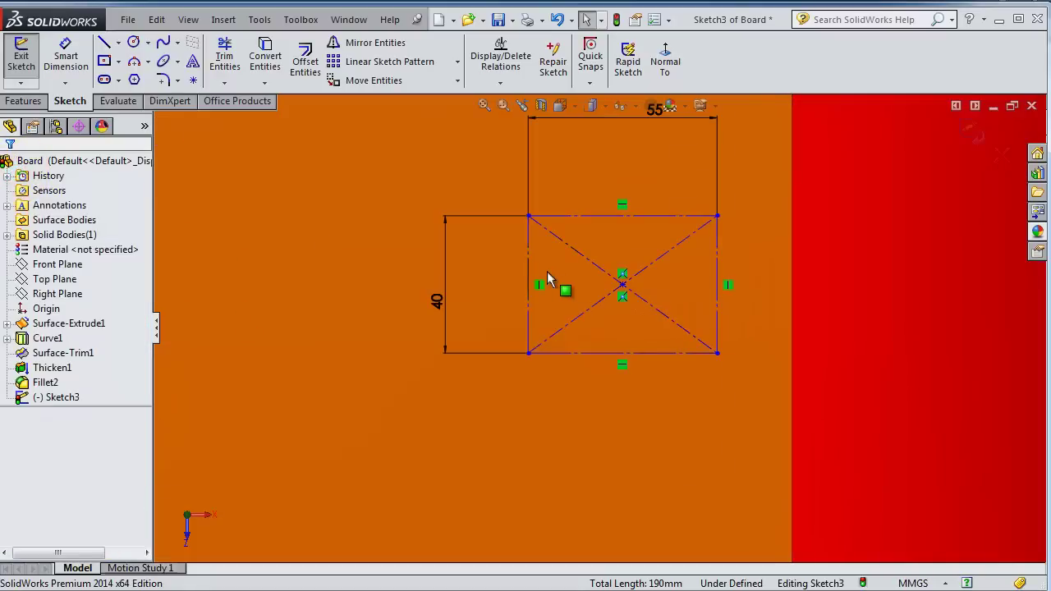
left_click(623, 287)
scroll(421, 316, "up", 5)
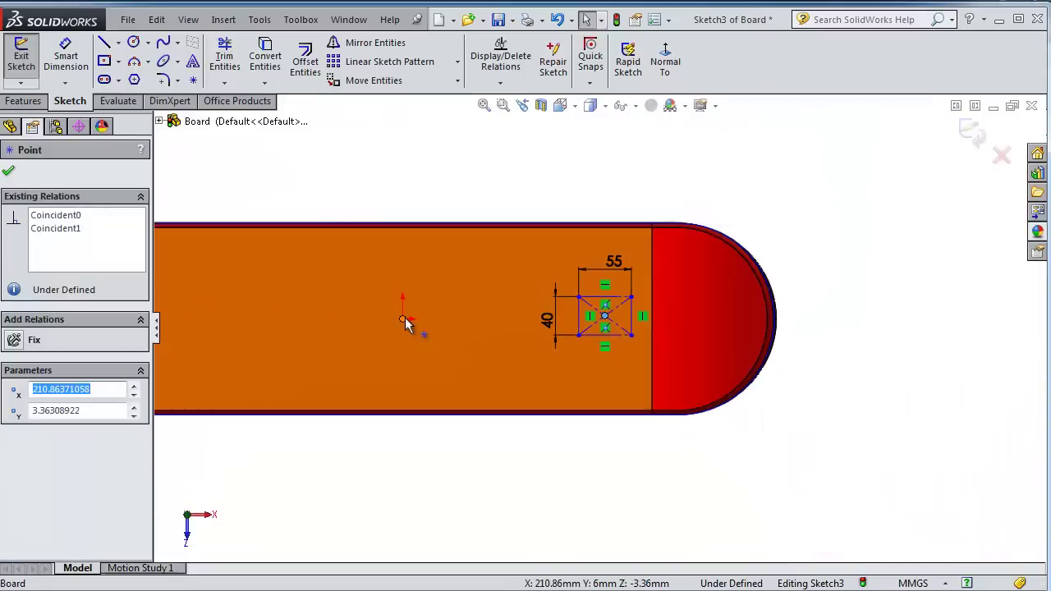
left_click(403, 317, "ctrl")
left_click(449, 247)
scroll(773, 325, "down", 3)
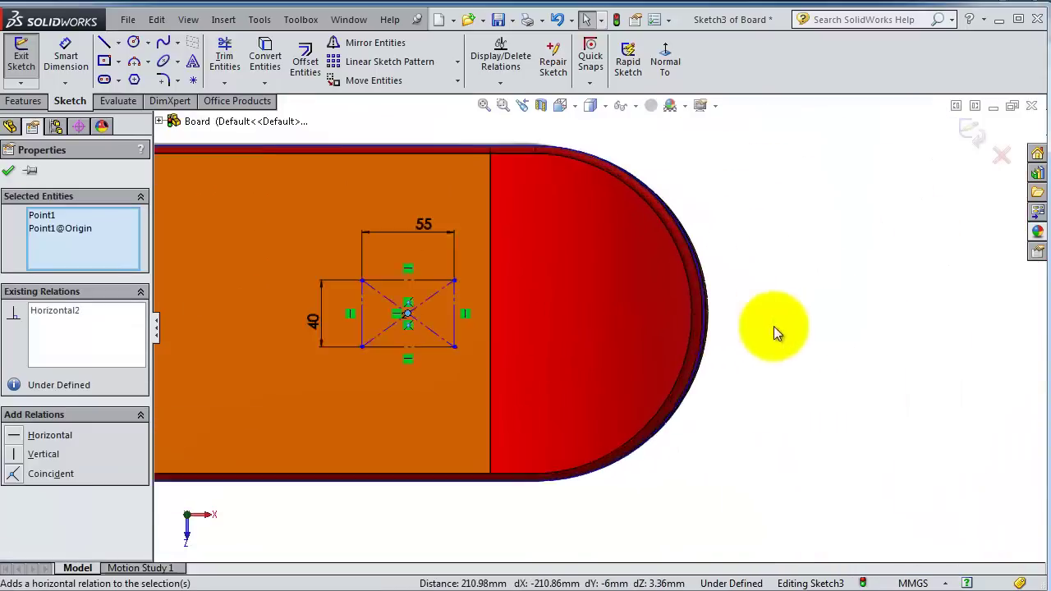
scroll(738, 353, "down", 2)
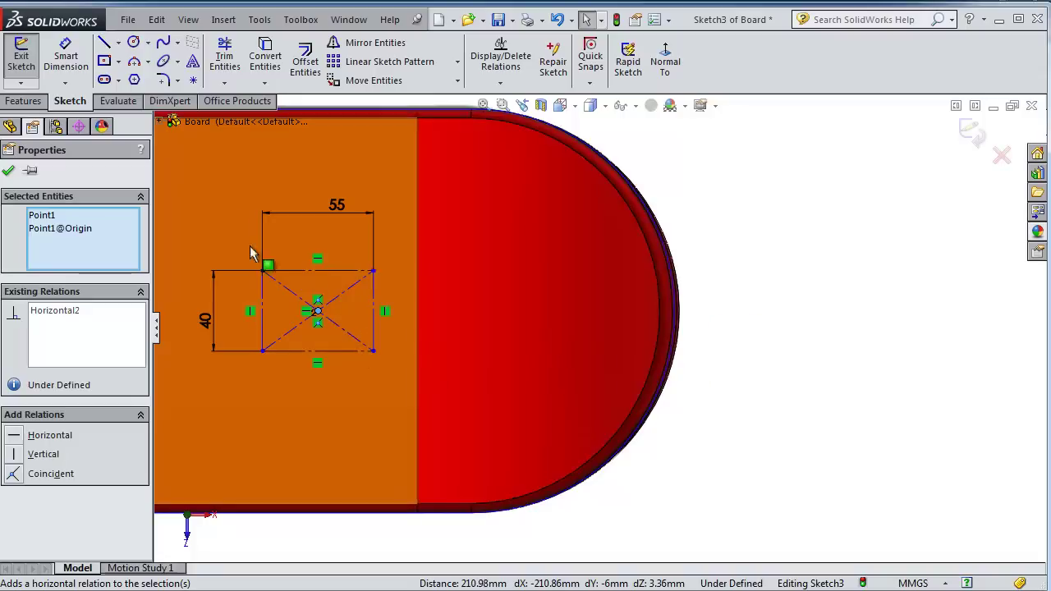
Step: Dimension the rectangle's right side 20 mm from the red curved end, then exit the sketch
left_click(65, 55)
scroll(248, 275, "down", 3)
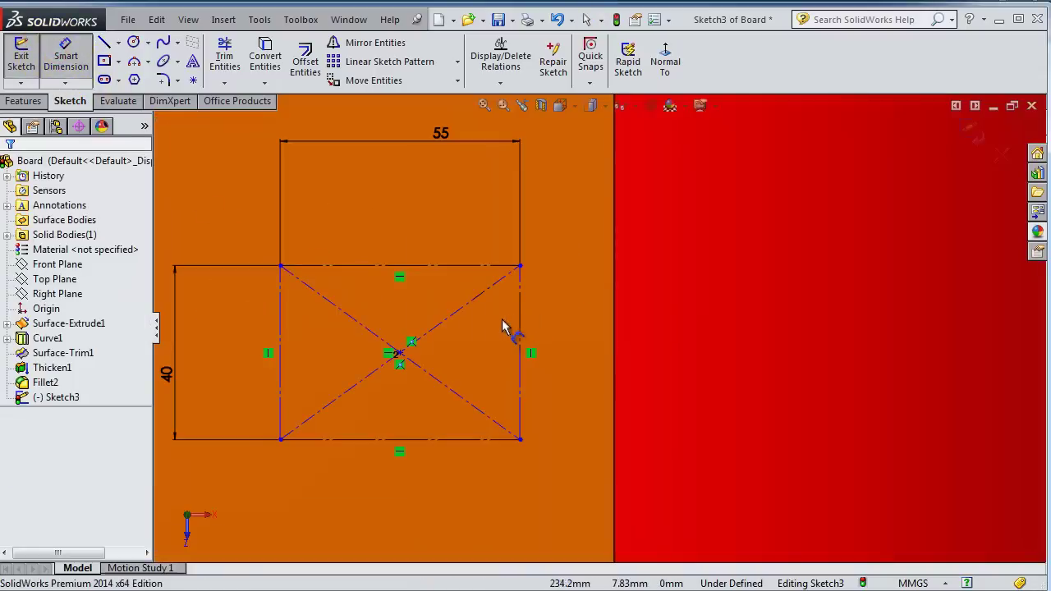
left_click(519, 289)
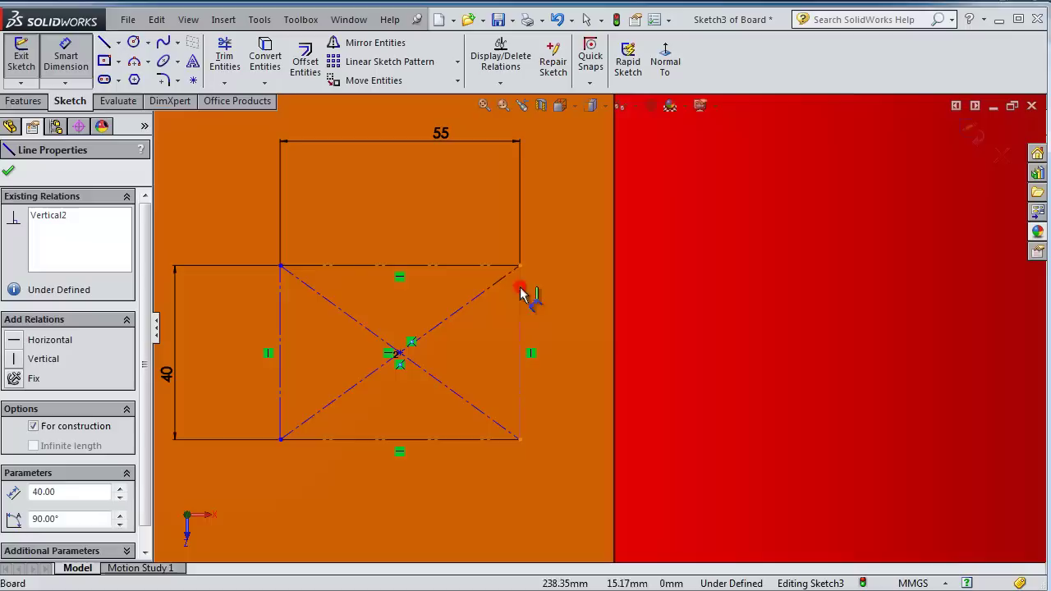
left_click(613, 325)
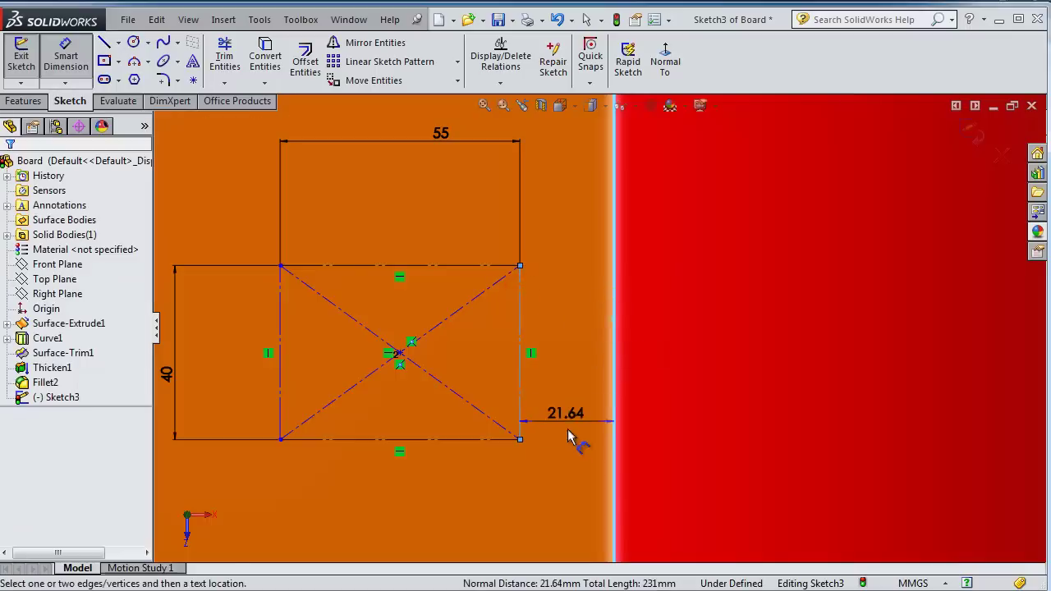
scroll(567, 432, "up", 3)
left_click(567, 436)
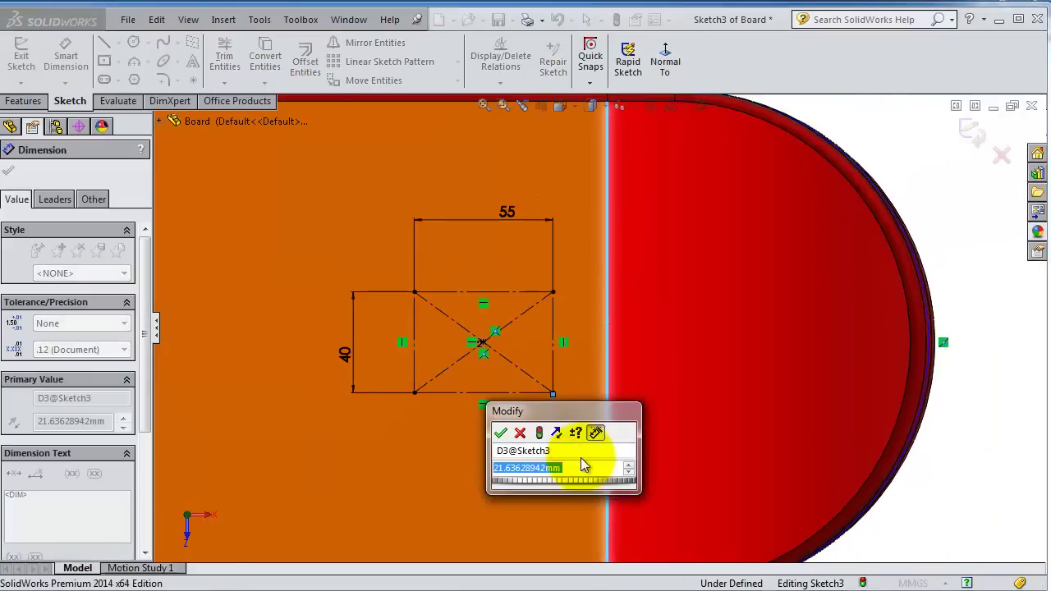
type("20")
key("Return")
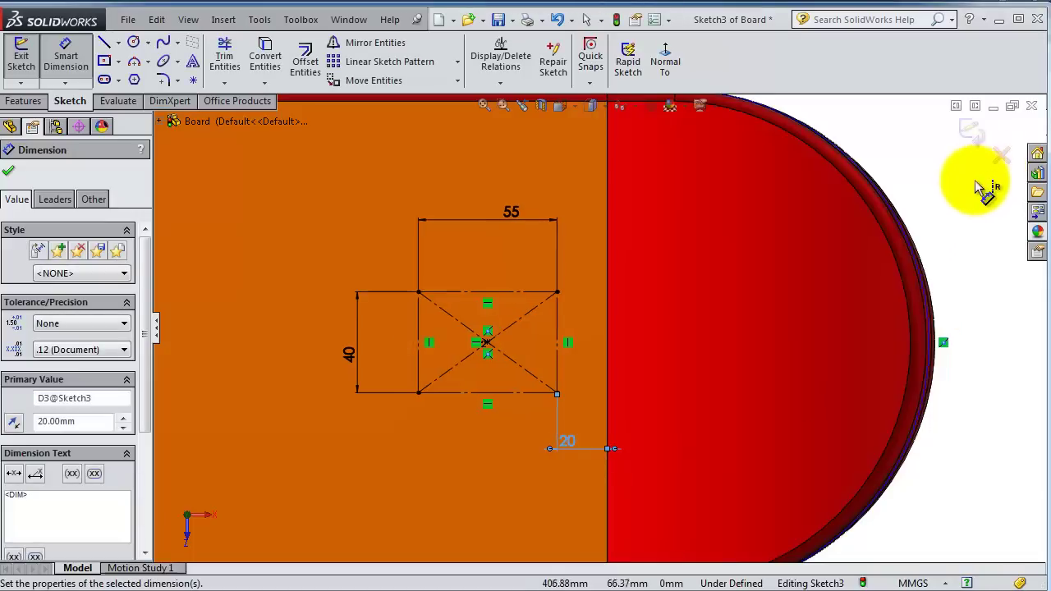
left_click(969, 130)
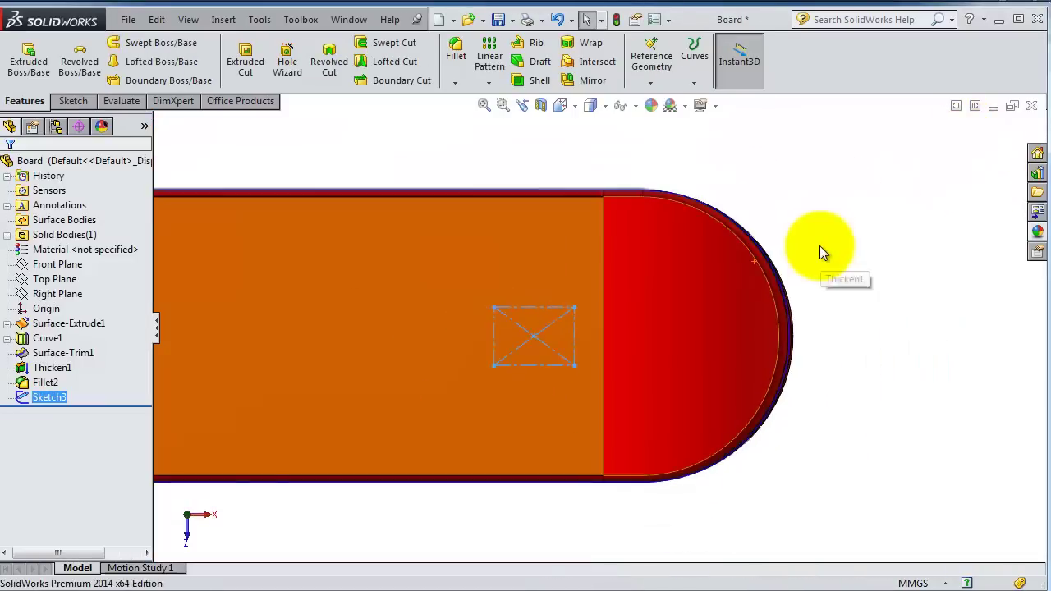
Step: Start a Hole Wizard countersink: ANSI Metric flat head M4, Through All
mouse_move(820, 246)
middle_mouse_down()
mouse_move(816, 169)
mouse_move(784, 240)
middle_mouse_up()
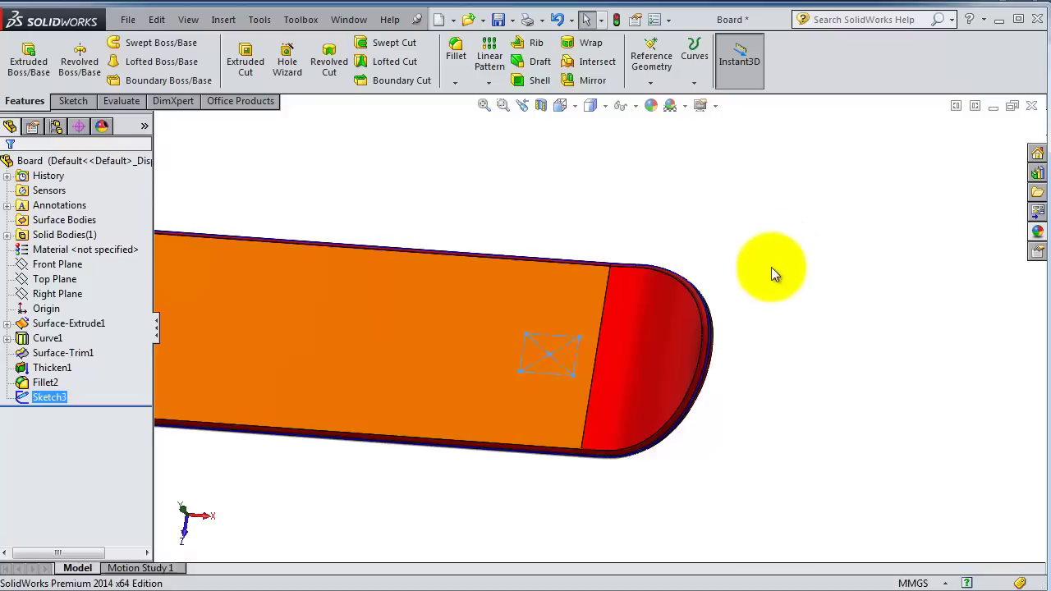
scroll(763, 271, "up", 3)
scroll(737, 295, "down", 3)
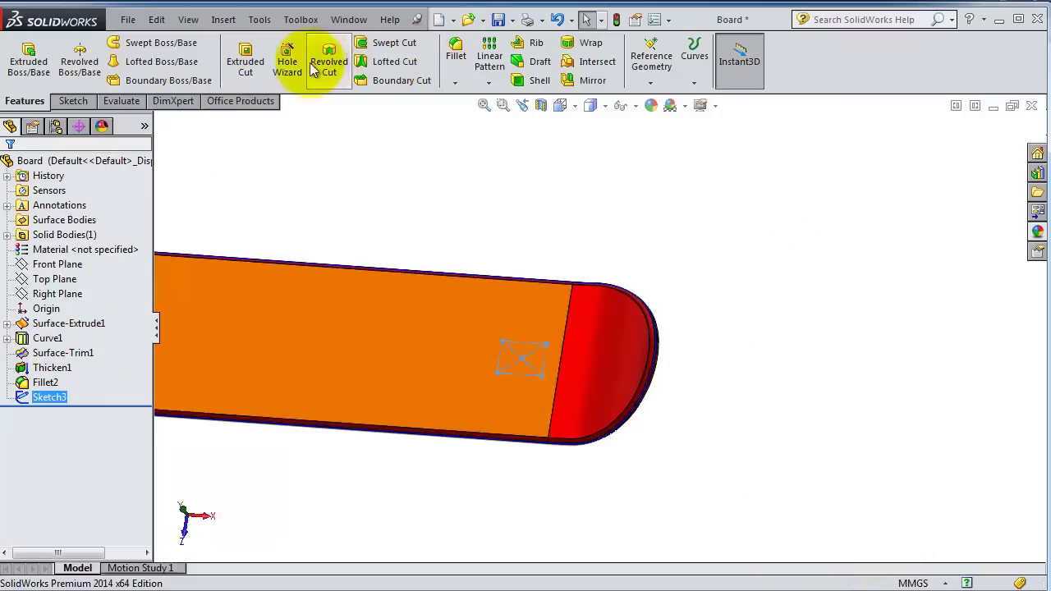
left_click(287, 59)
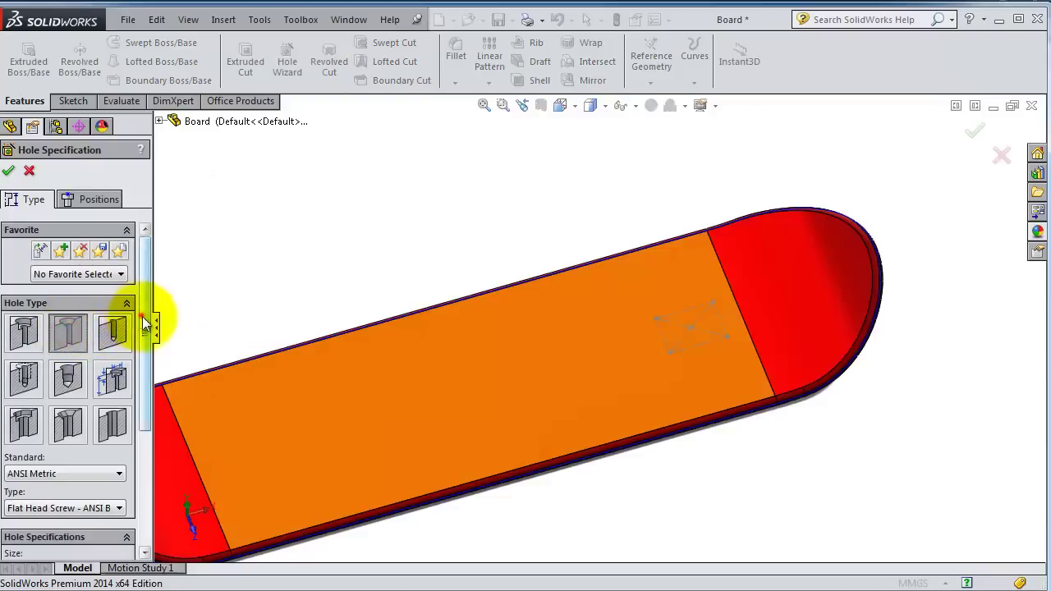
left_click_drag(146, 324, 73, 411)
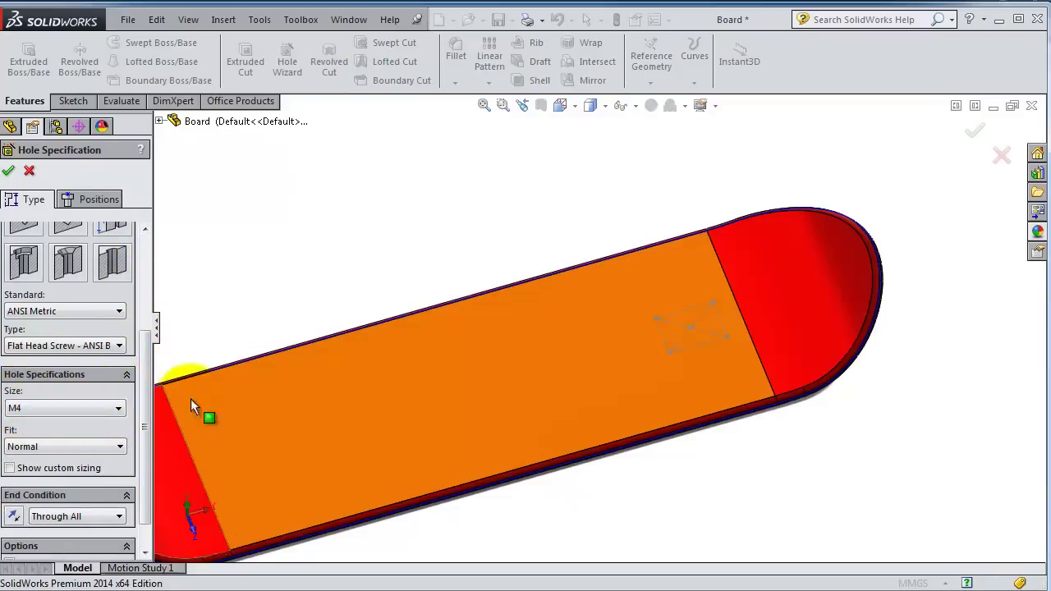
Step: Position the four countersunk holes at the rectangle's corners and confirm
left_click(92, 202)
left_click(467, 371)
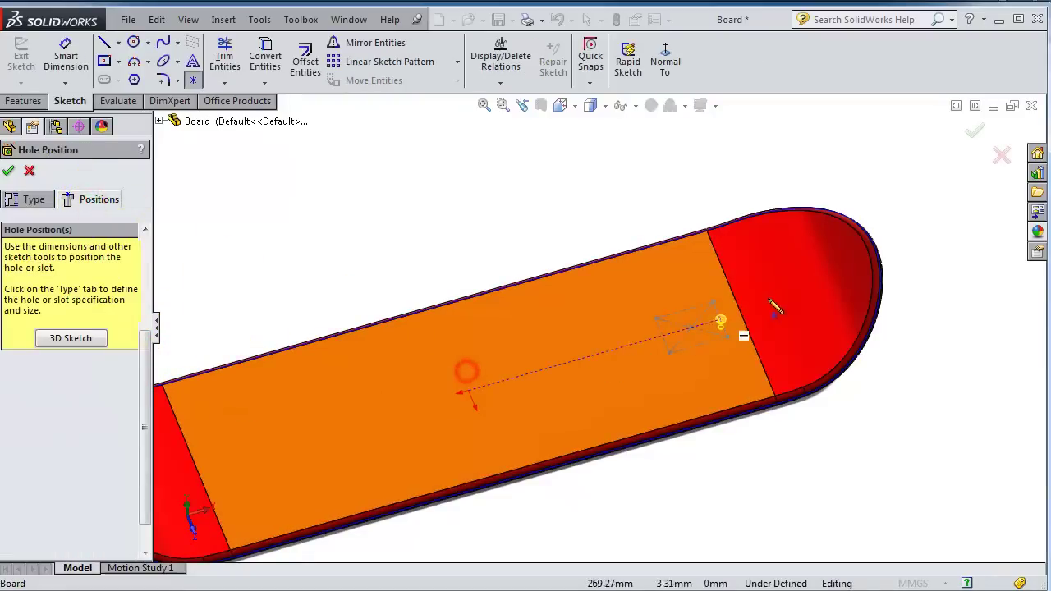
scroll(711, 305, "down", 3)
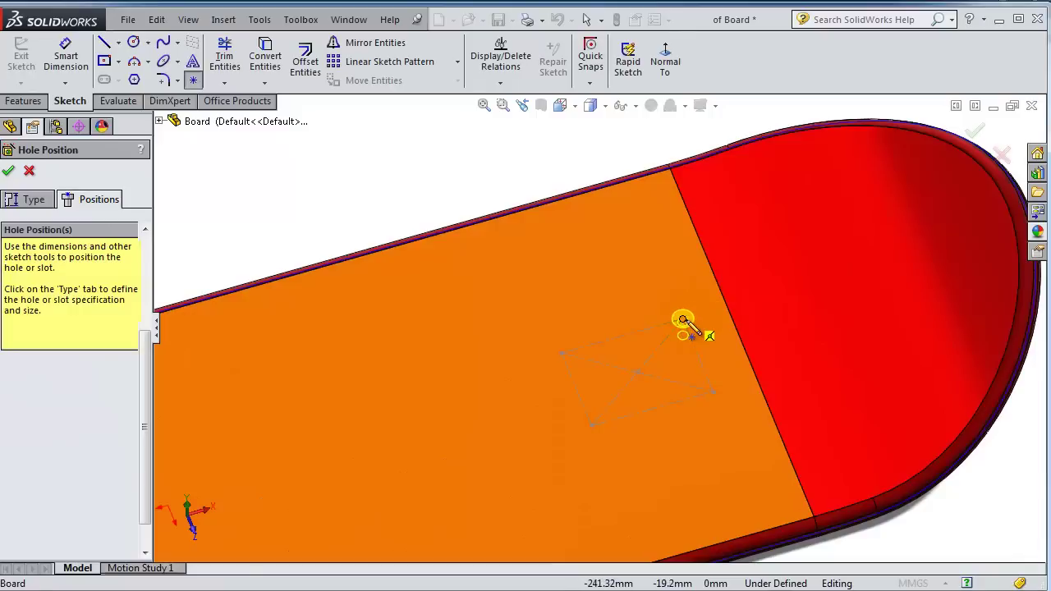
left_click(683, 320)
left_click(712, 392)
left_click(592, 425)
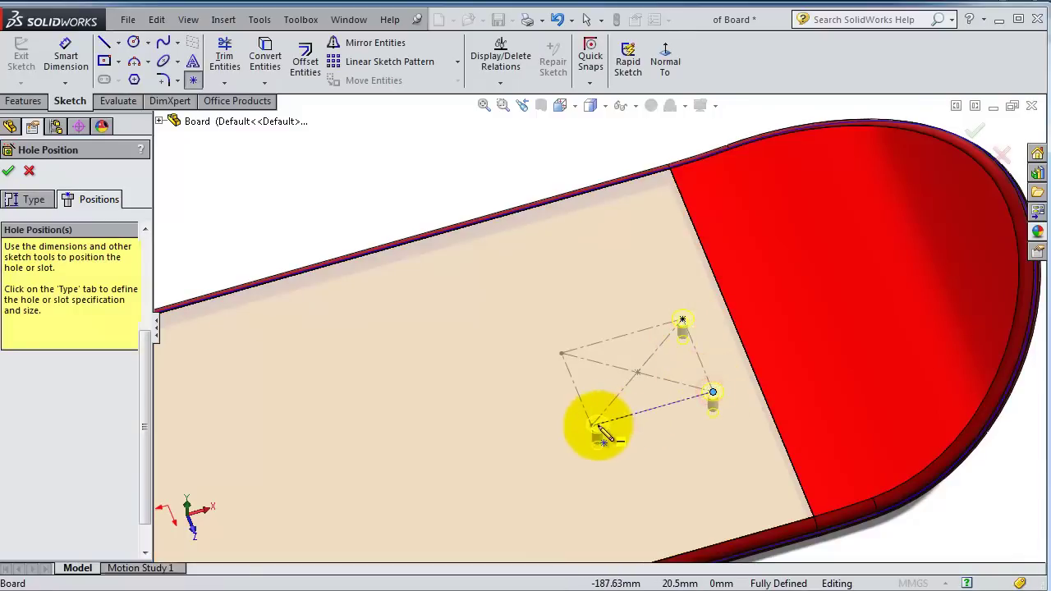
left_click(561, 353)
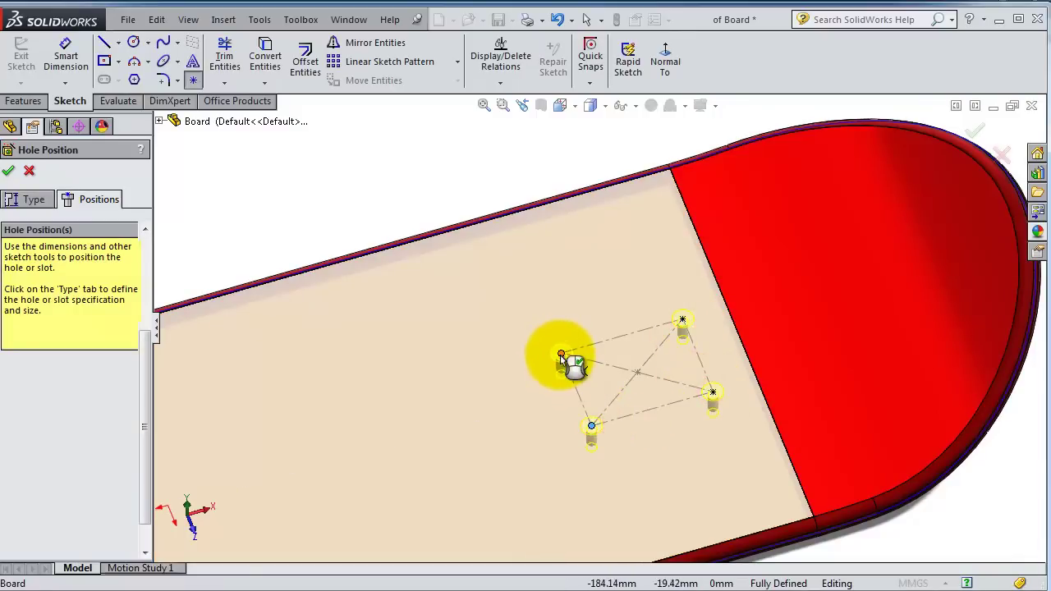
left_click(9, 171)
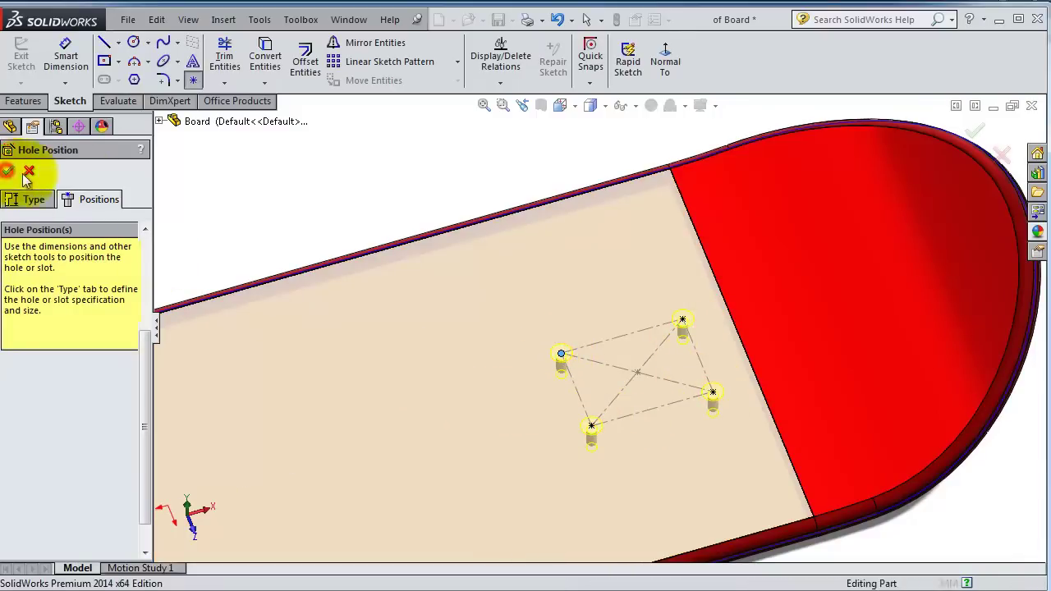
Step: Mirror the CSK hole feature across the Right Plane, creating Mirror2
left_click(481, 81)
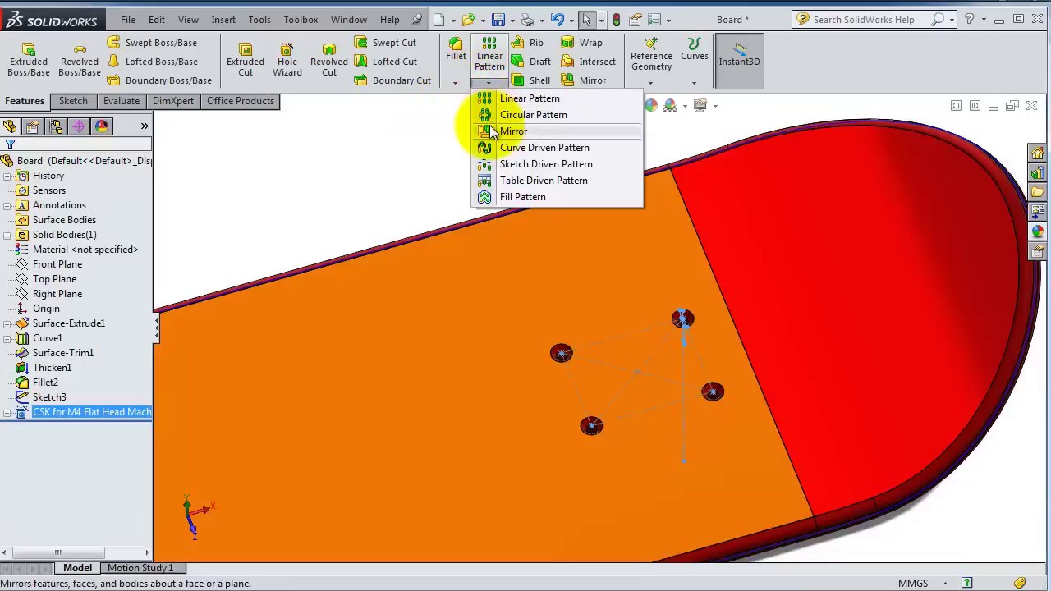
left_click(484, 131)
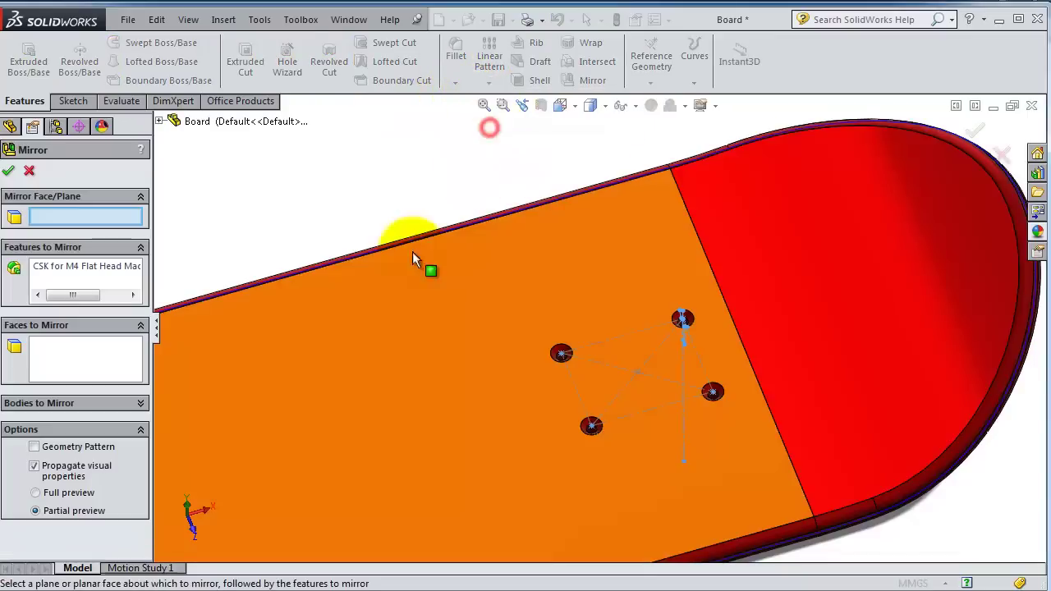
left_click(159, 122)
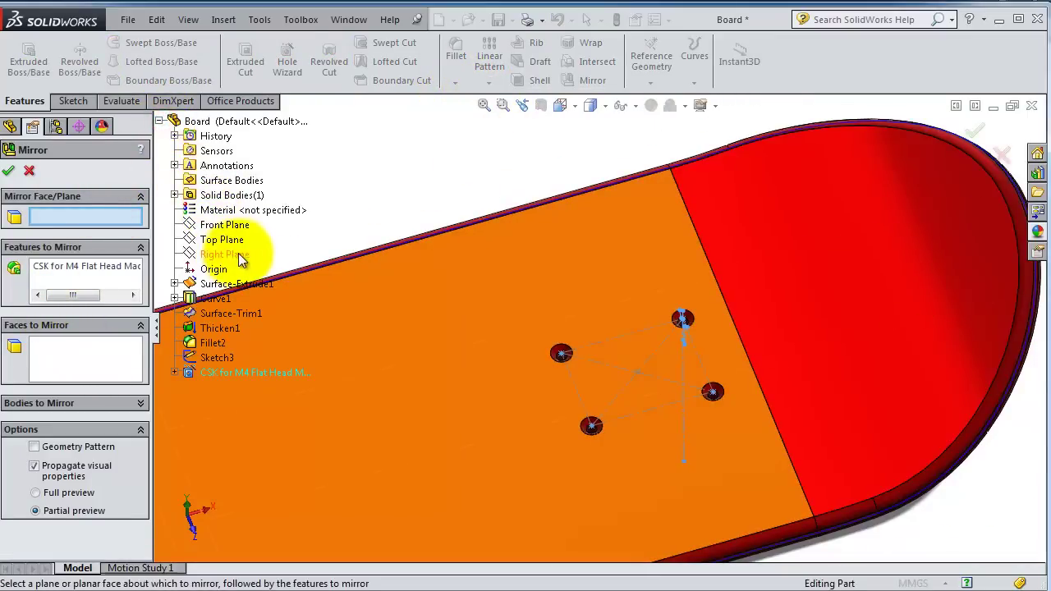
scroll(449, 205, "up", 1)
scroll(449, 206, "up", 3)
scroll(404, 229, "up", 2)
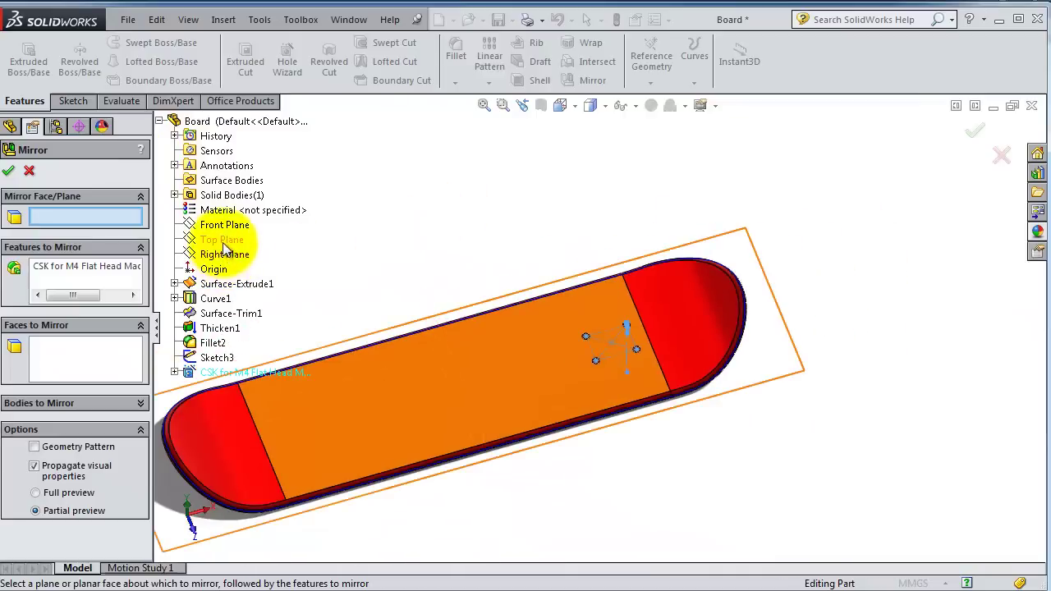
left_click(223, 255)
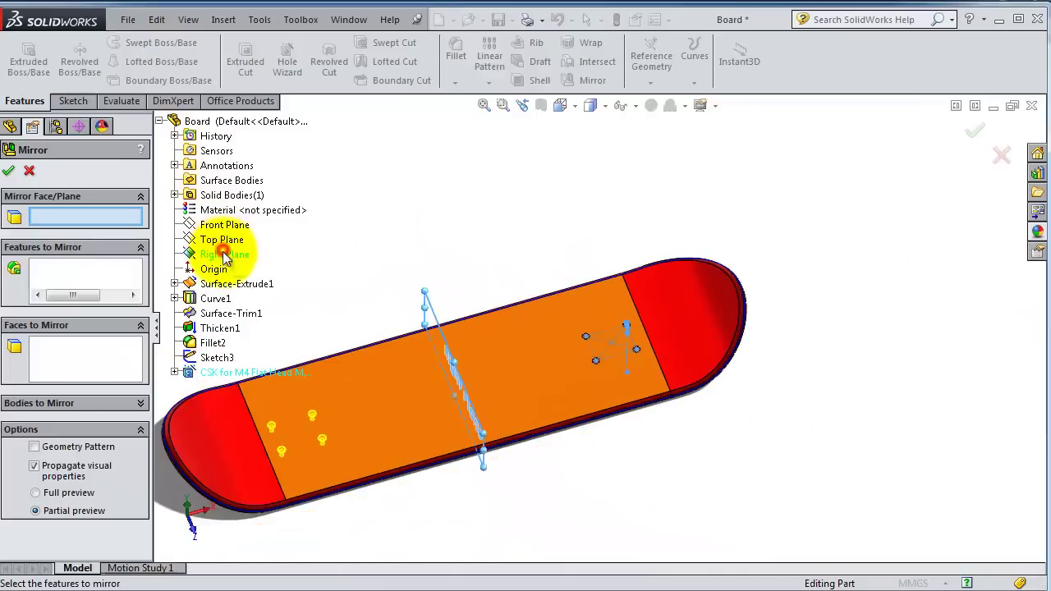
left_click(8, 173)
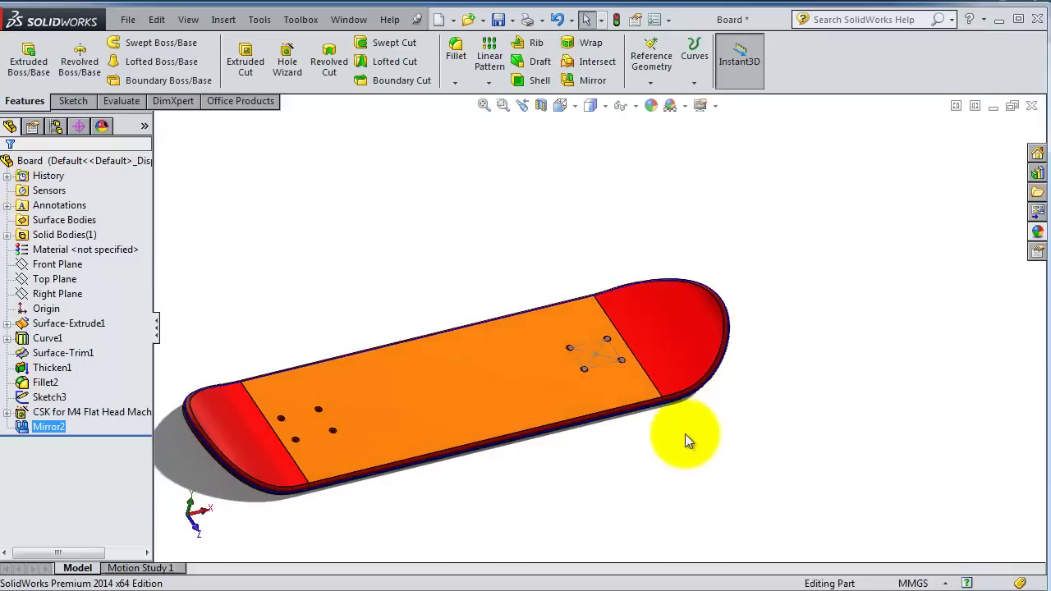
Step: Hide Sketch3 and orbit to view the eight countersunk holes at both ends
left_click(35, 398)
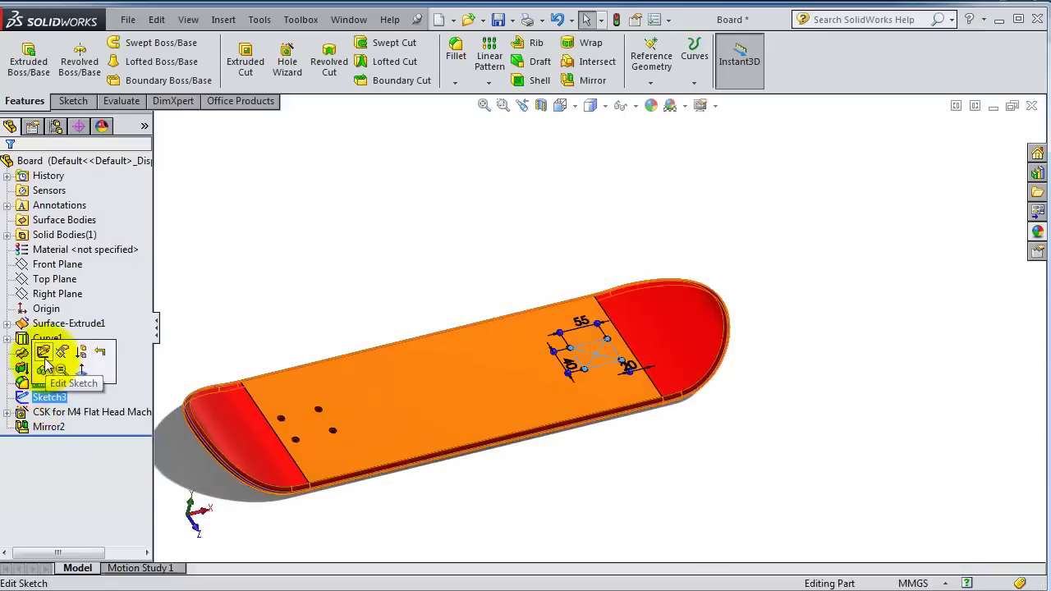
left_click(43, 367)
middle_click_drag(596, 473, 657, 563)
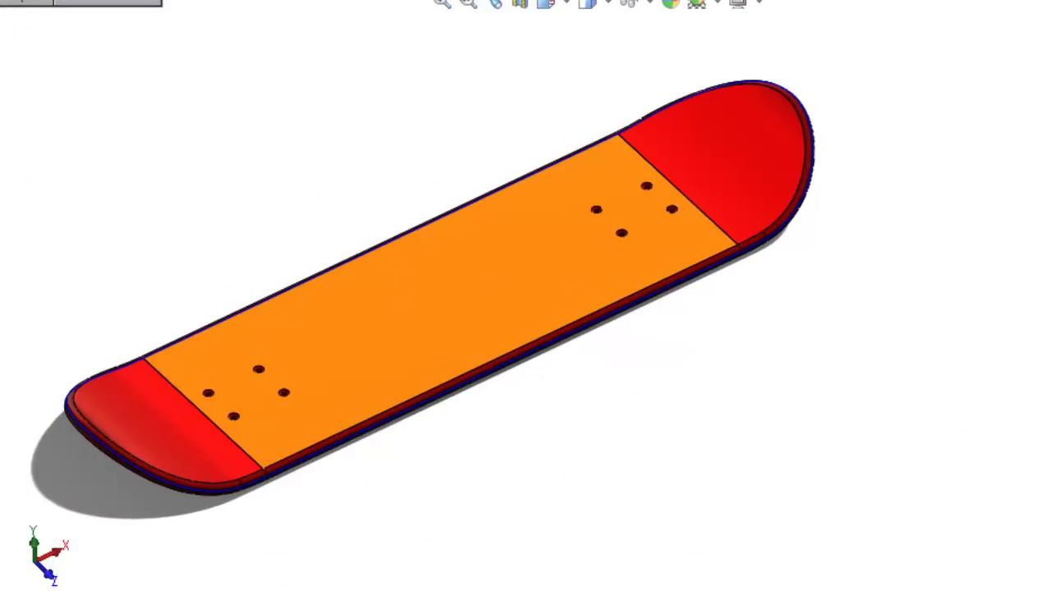
left_click(481, 134)
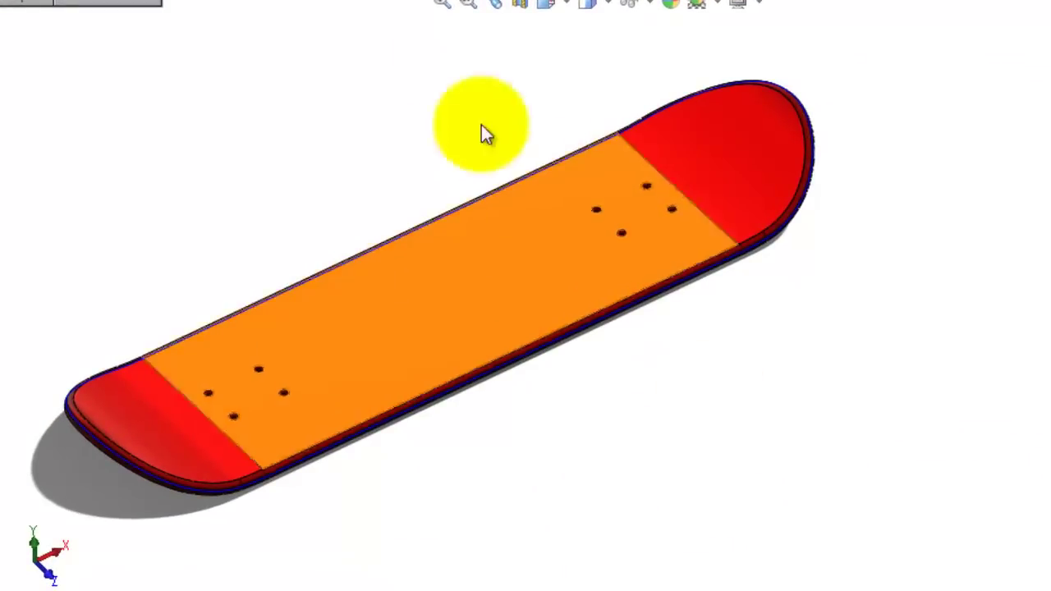